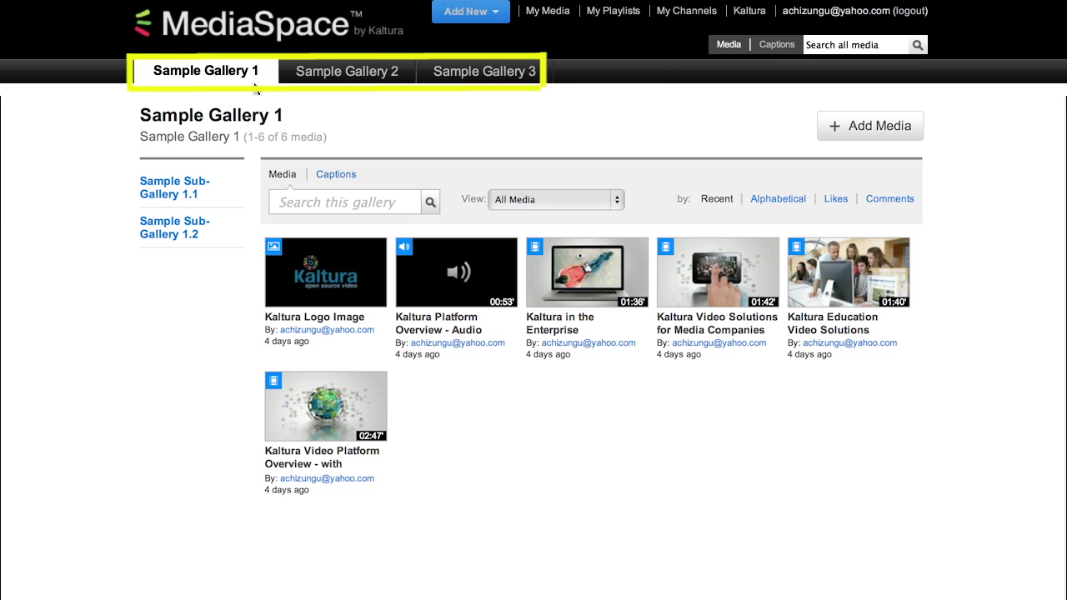
Step: Browse Sample Galleries 2 and 3, return to Sample Gallery 1, and open My Channels
left_click(370, 78)
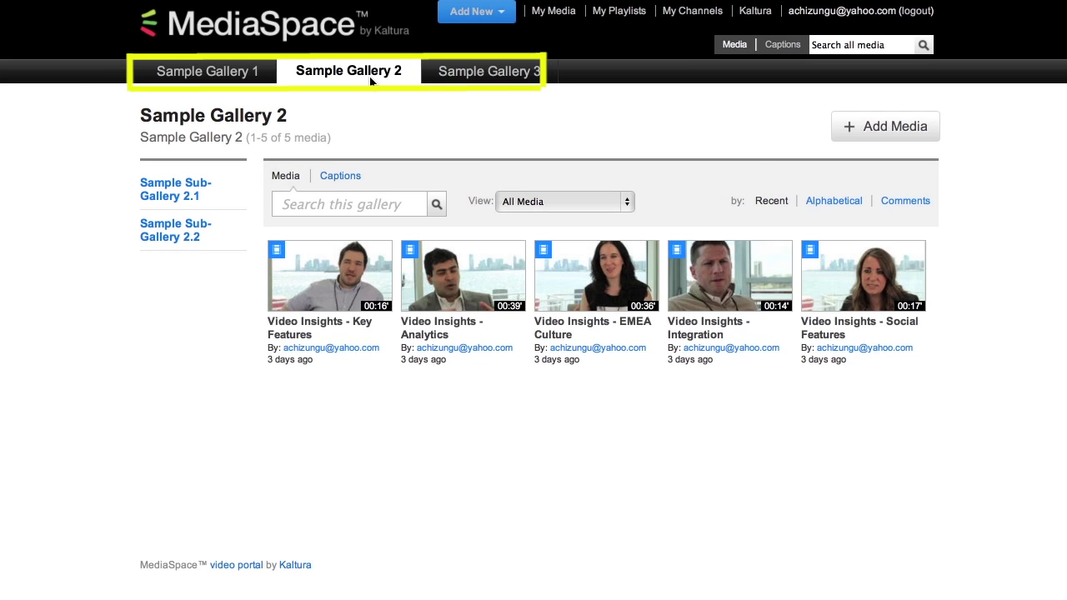
left_click(496, 84)
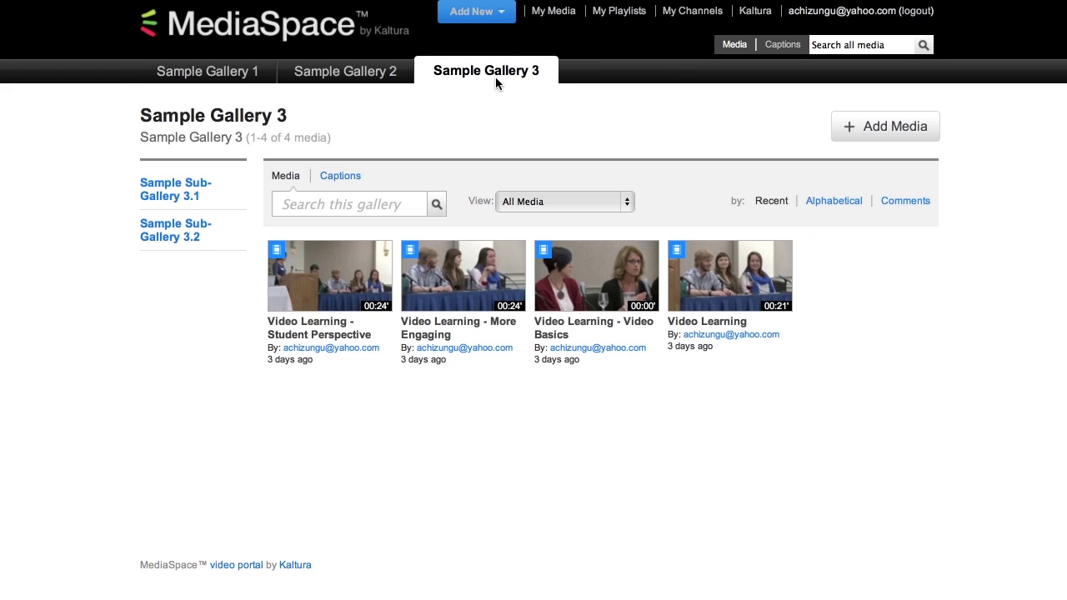
left_click(201, 73)
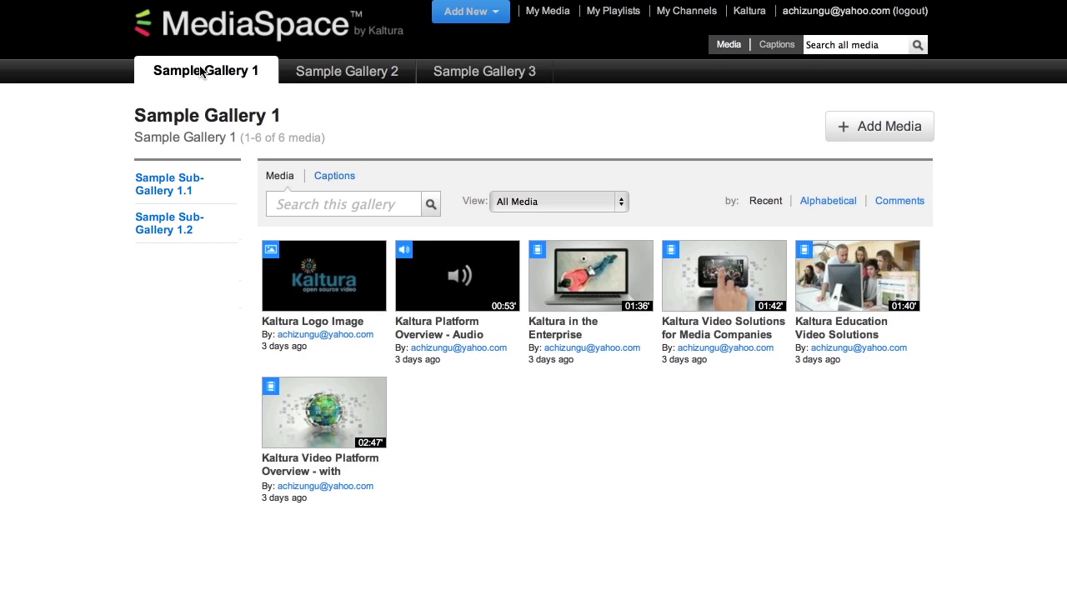
left_click(686, 11)
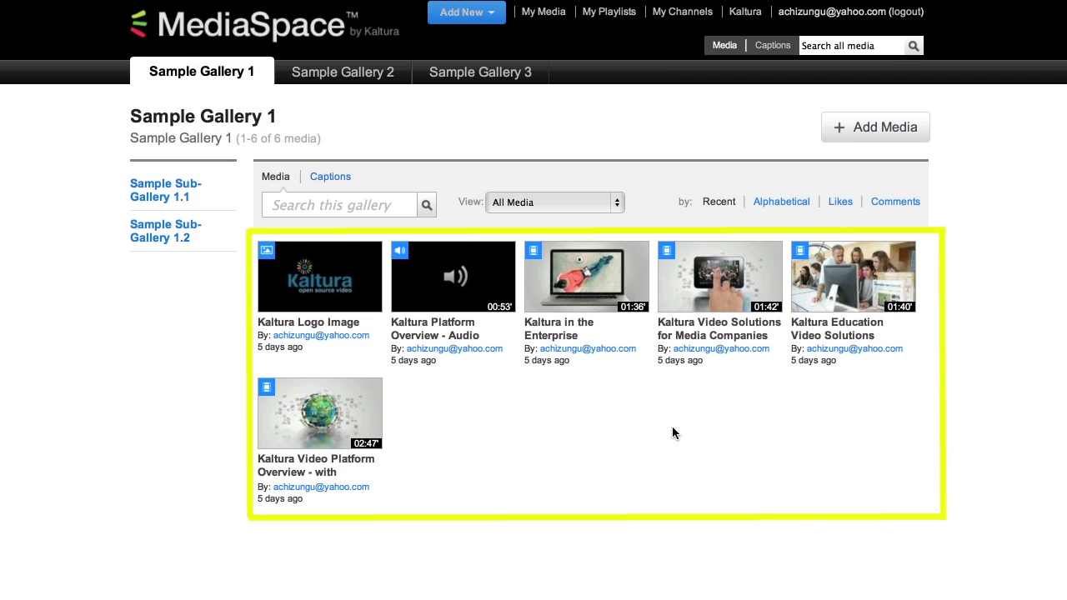
Step: Open Kaltura in the Enterprise, get its share link, and add it to a new 'Favorites' playlist
left_click(554, 332)
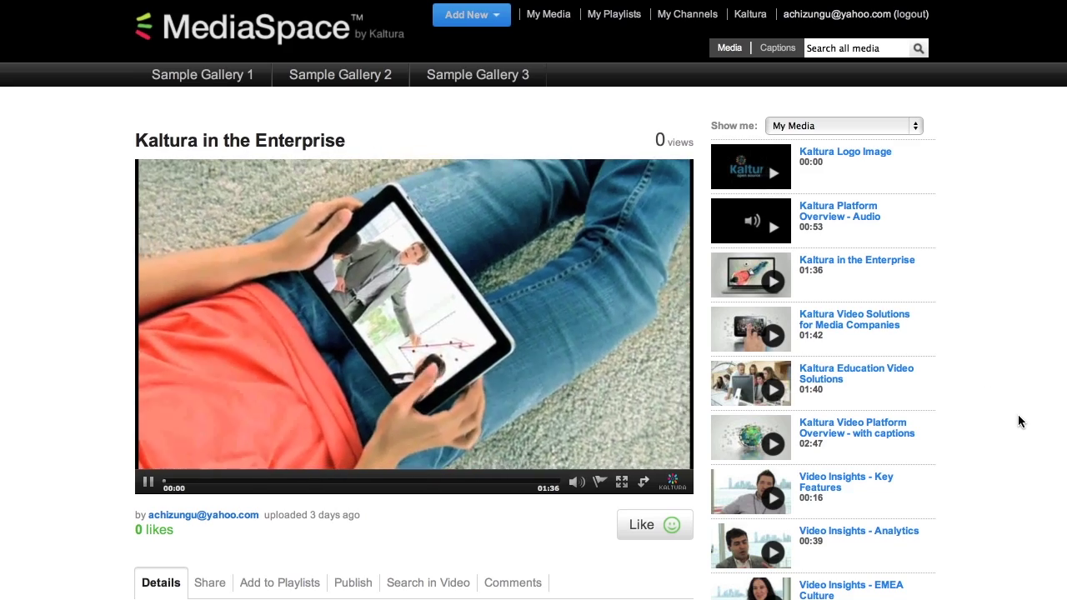
scroll(1019, 415, "down", 5)
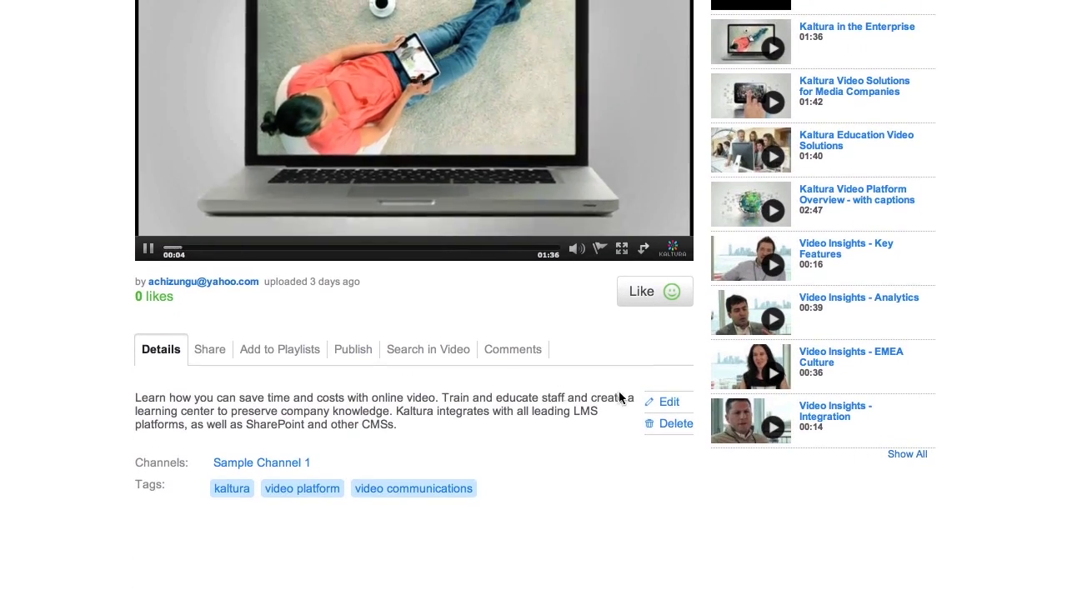
left_click(209, 350)
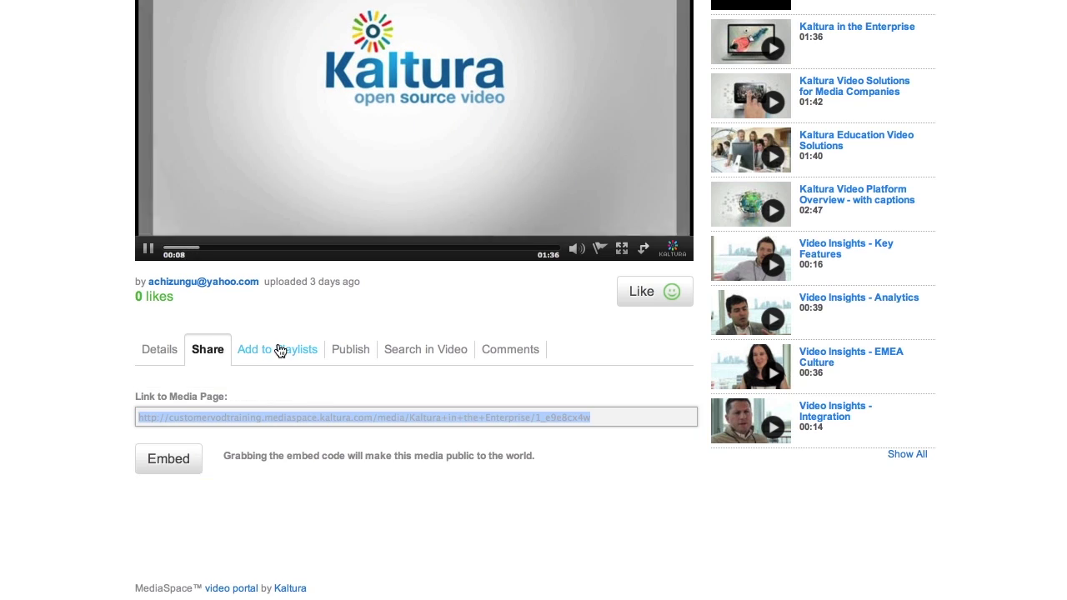
left_click(281, 350)
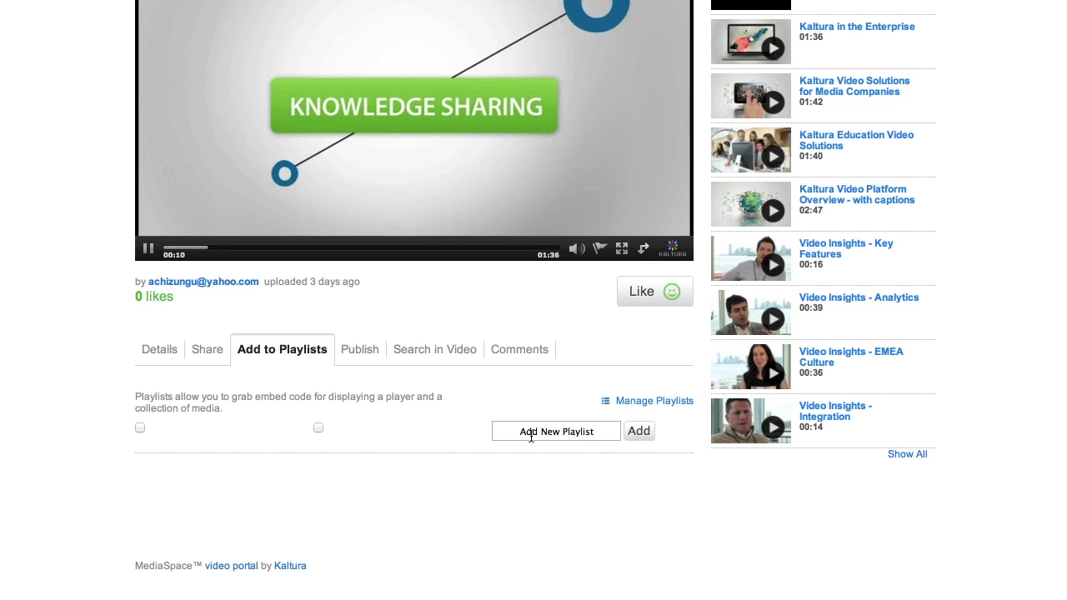
left_click(509, 431)
type("Favorites")
left_click(639, 431)
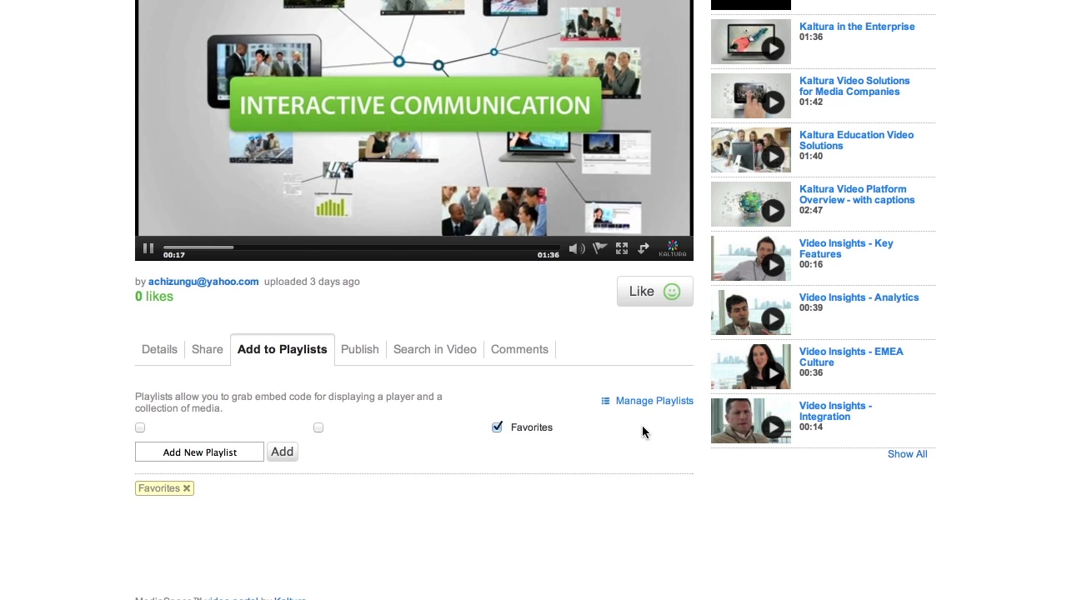
Step: Post the comment 'My favorite video' on the video
left_click(517, 349)
type("My favorite video")
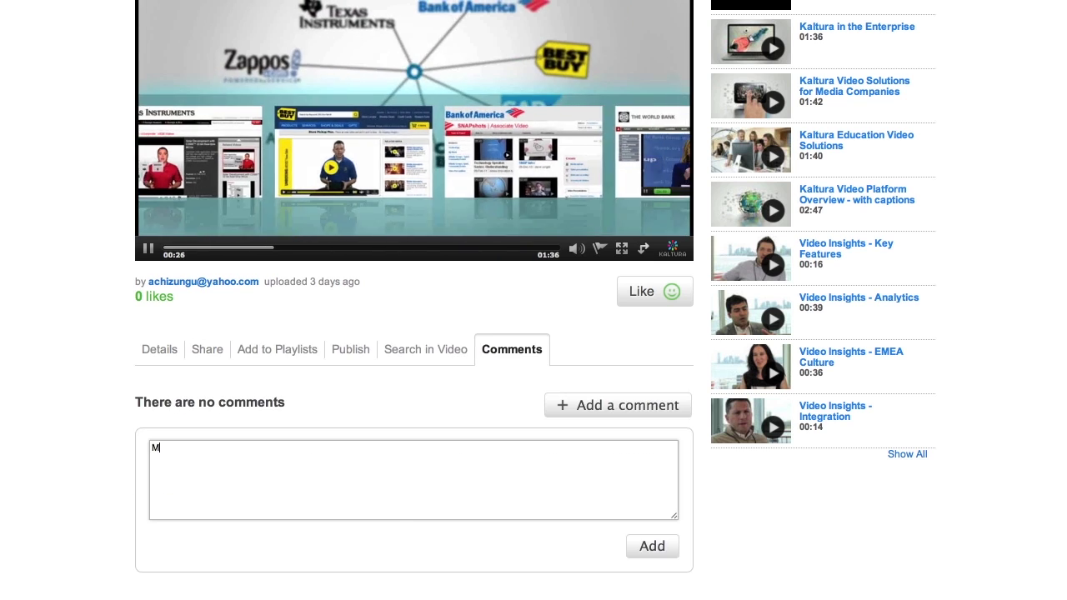
left_click(634, 545)
scroll(638, 534, "down", 2)
scroll(638, 527, "down", 2)
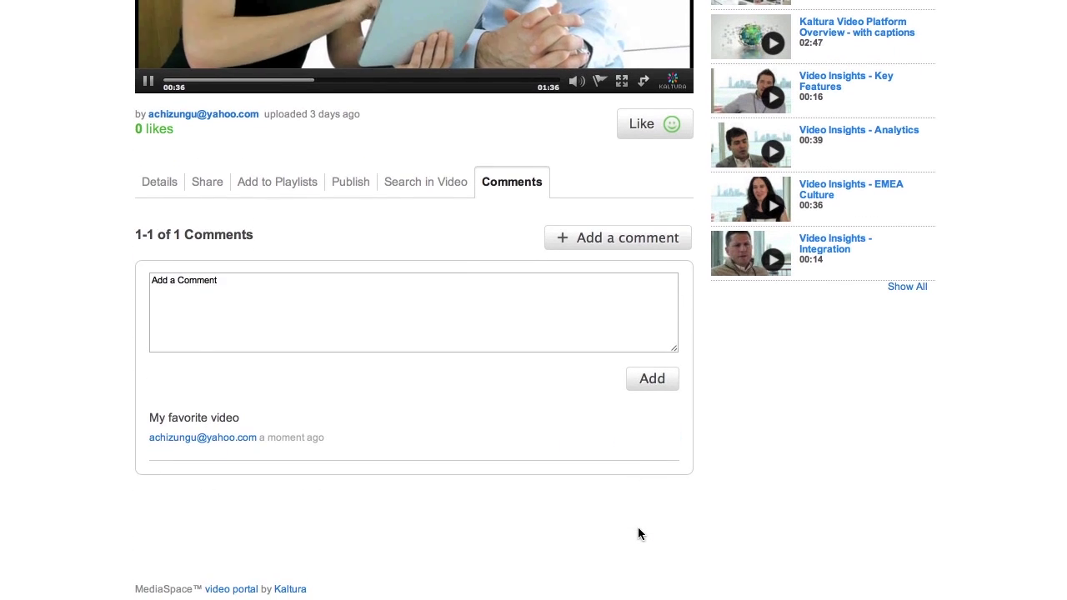
Step: Reply 'agreed' to the comment, then like the video
left_click(667, 439)
scroll(666, 440, "down", 4)
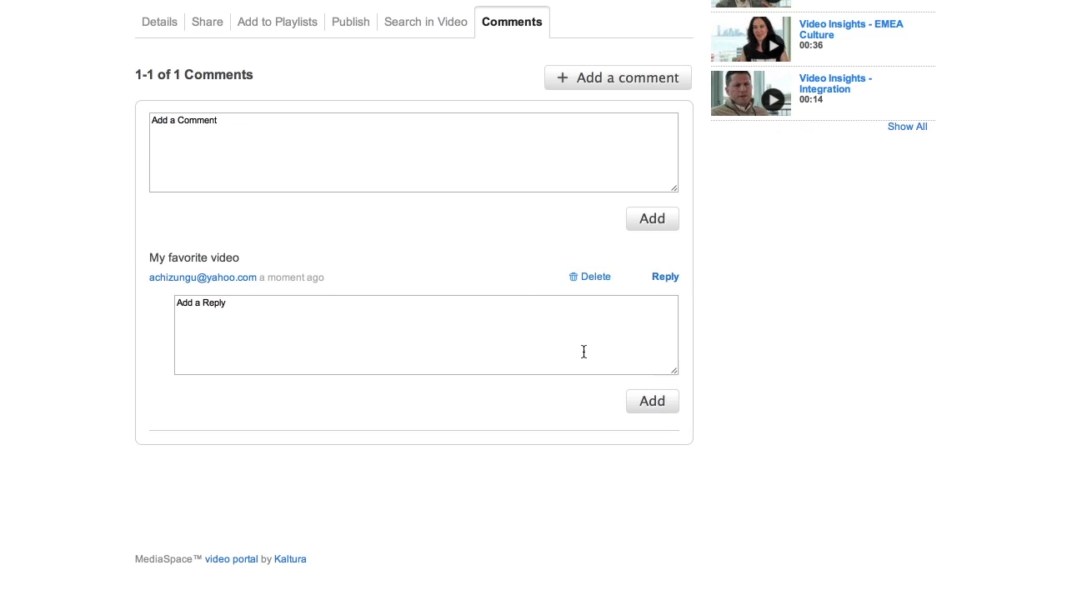
left_click(583, 353)
type("agreed")
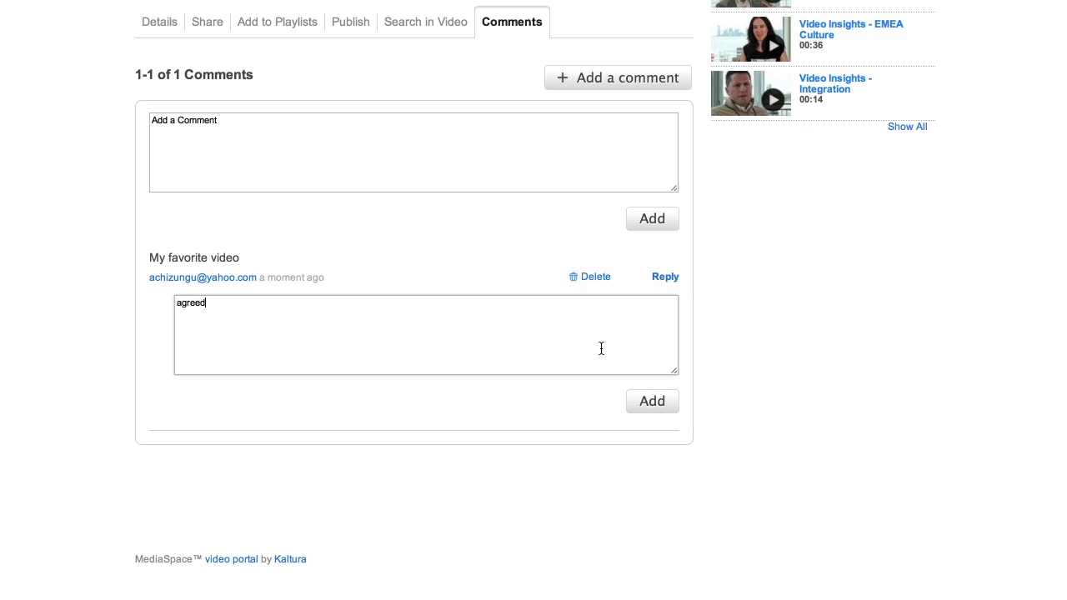
left_click(652, 403)
scroll(647, 407, "up", 1)
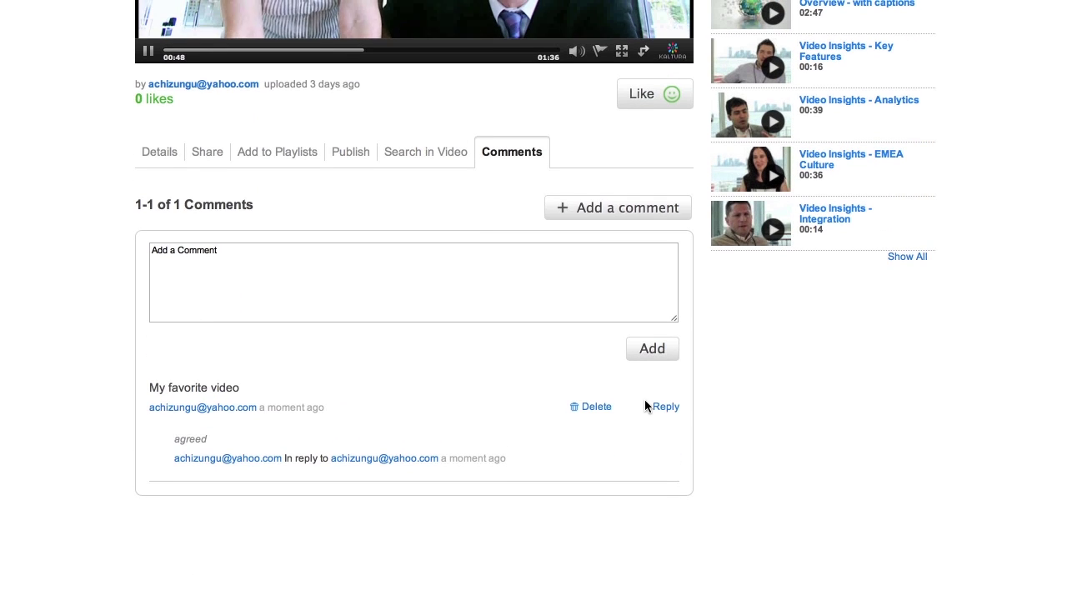
left_click(648, 100)
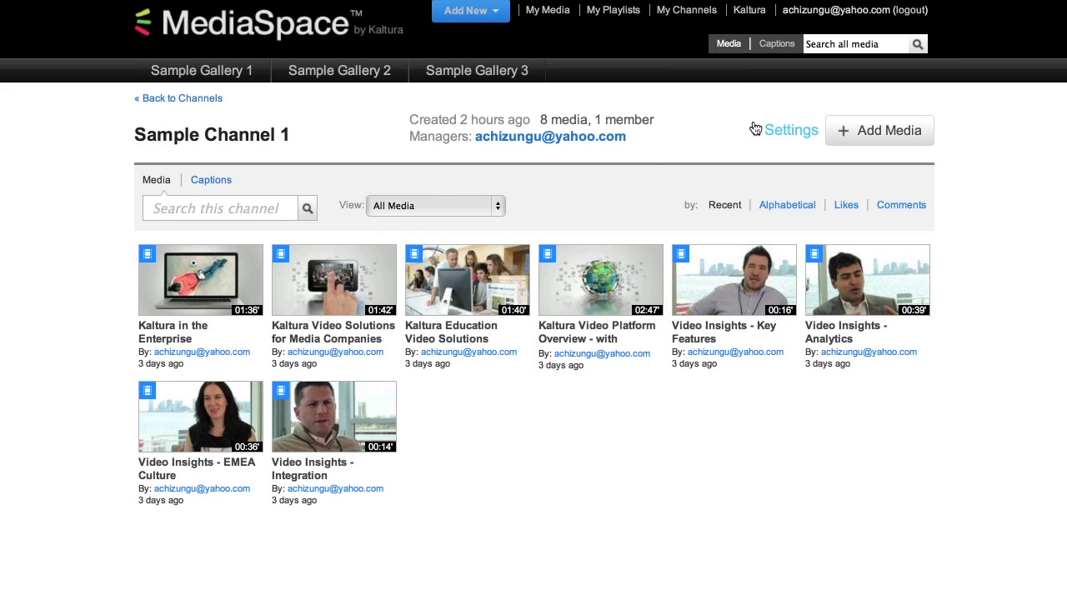
Step: In Sample Channel 1's Members settings, add the chosen user as a Moderator
left_click(784, 130)
left_click(280, 188)
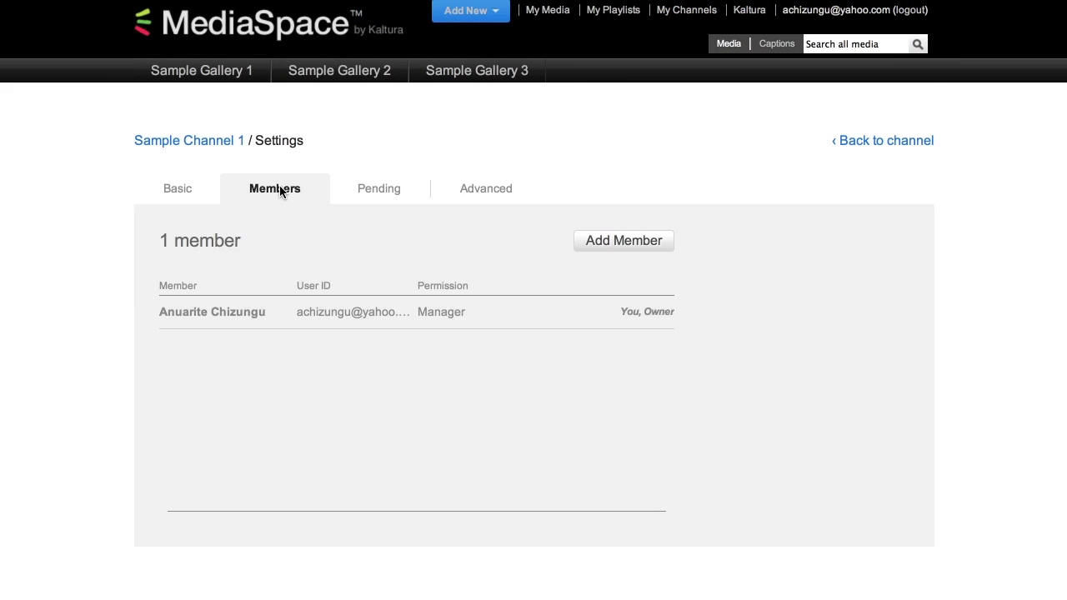
left_click(603, 241)
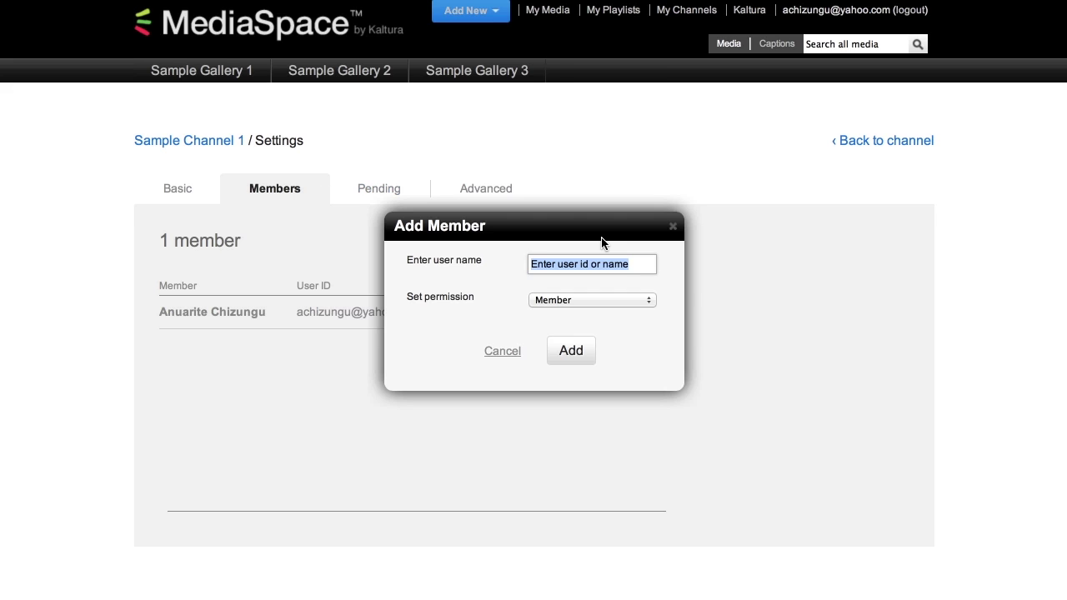
key("BackSpace")
type("Anuarite")
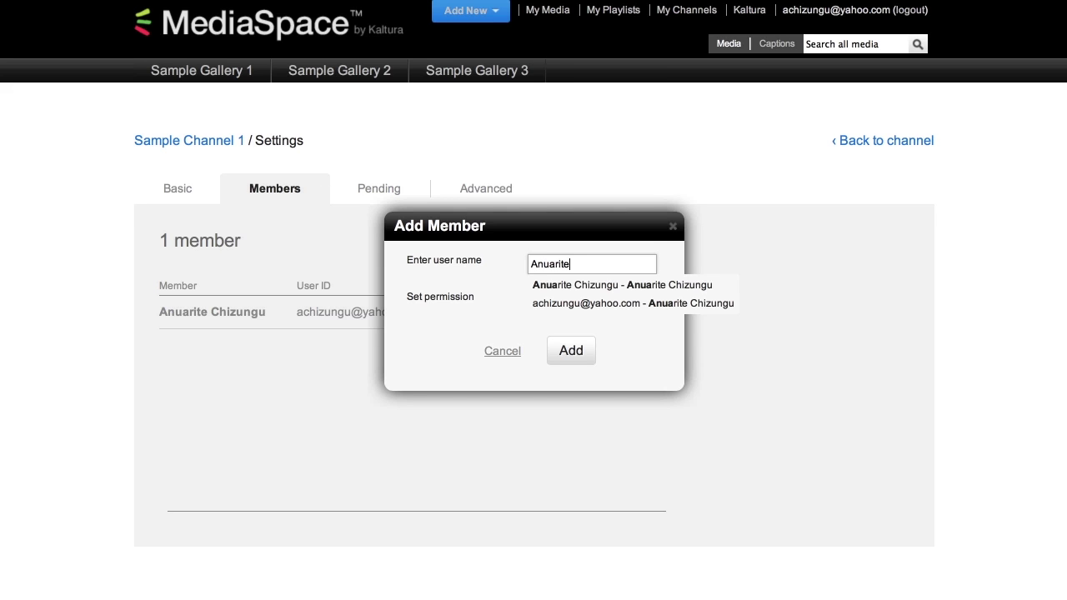
left_click(611, 284)
left_click(649, 301)
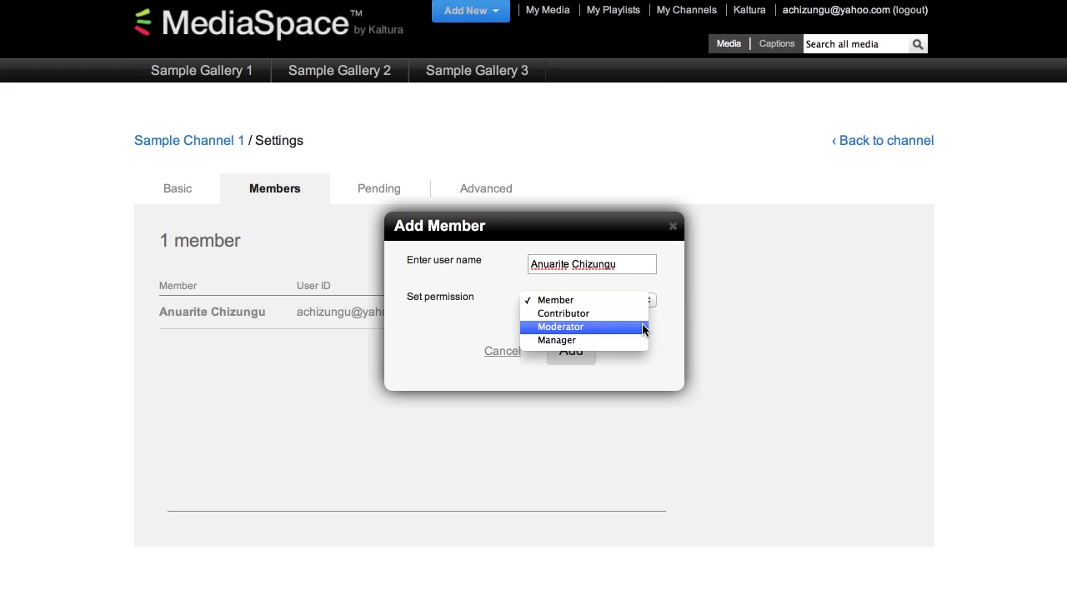
left_click(640, 327)
left_click(575, 351)
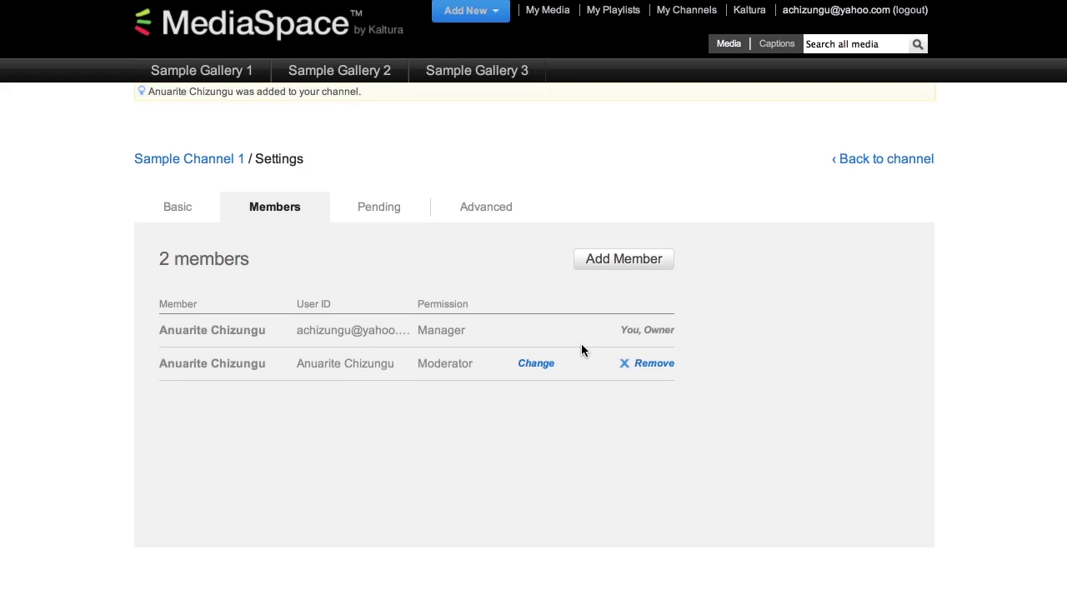
Step: Show the Basic tab of Sample Channel 1's settings to review title, description, tags and membership
left_click(190, 210)
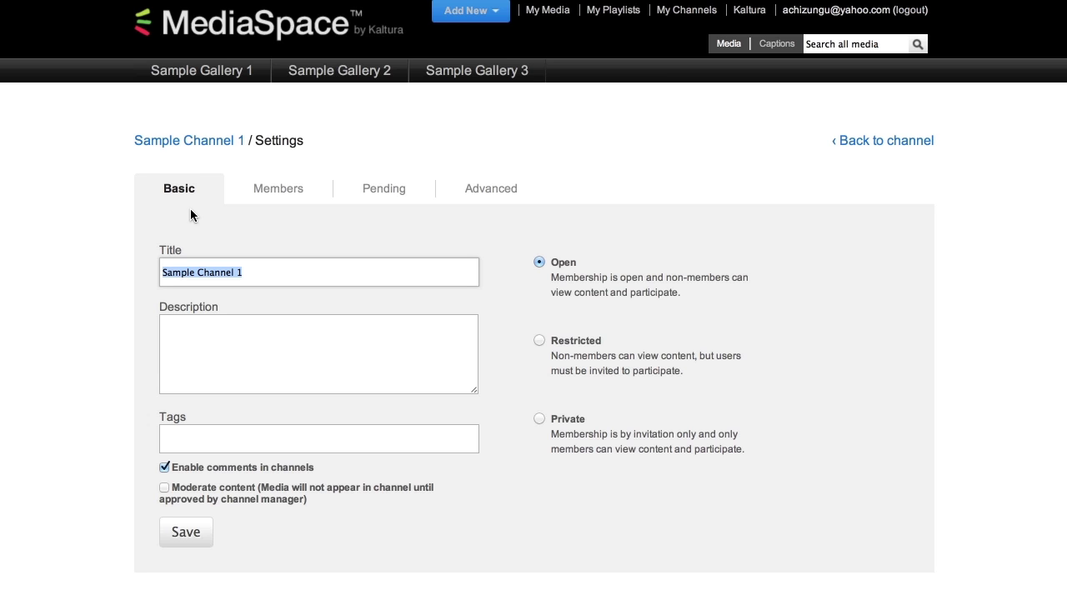
Step: Approve the pending interview video from the channel's Pending tab
left_click(377, 188)
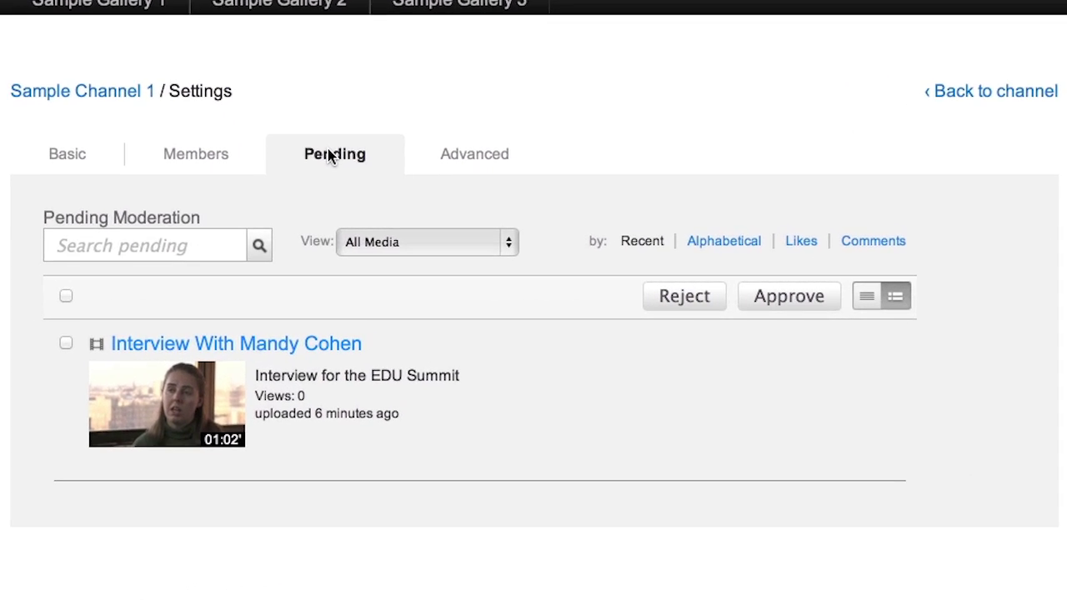
mouse_move(352, 411)
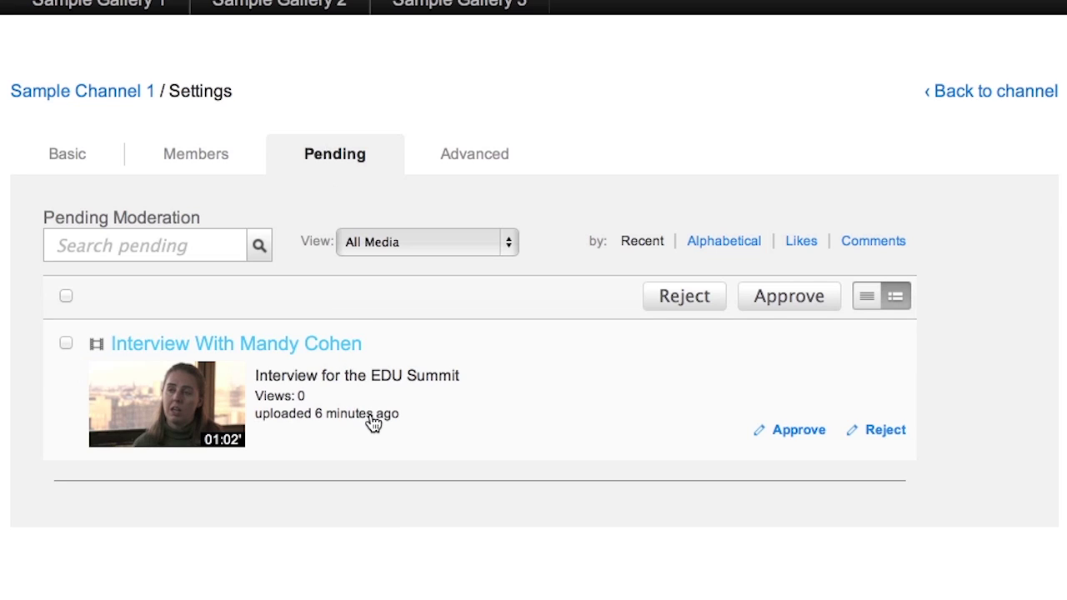
left_click(784, 430)
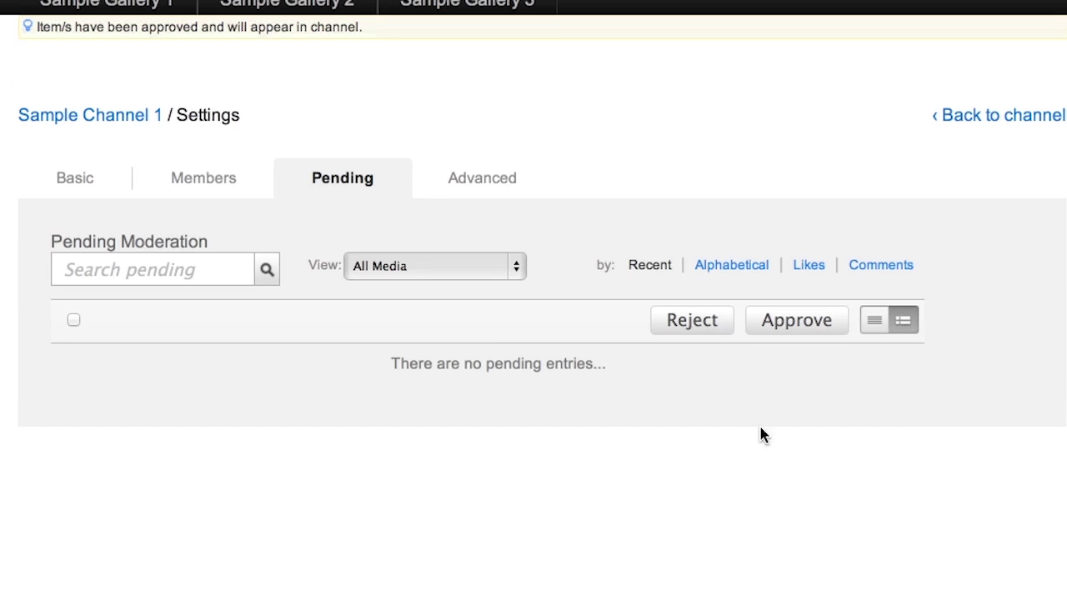
Step: Return to Sample Channel 1 and search all media for 'kaltura'
left_click(144, 124)
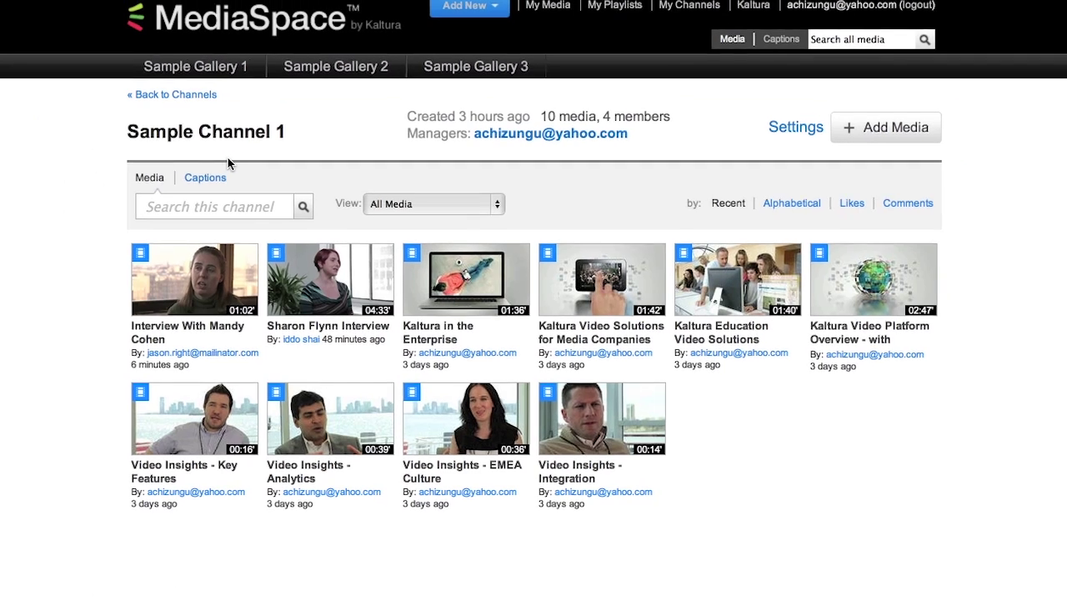
mouse_move(214, 293)
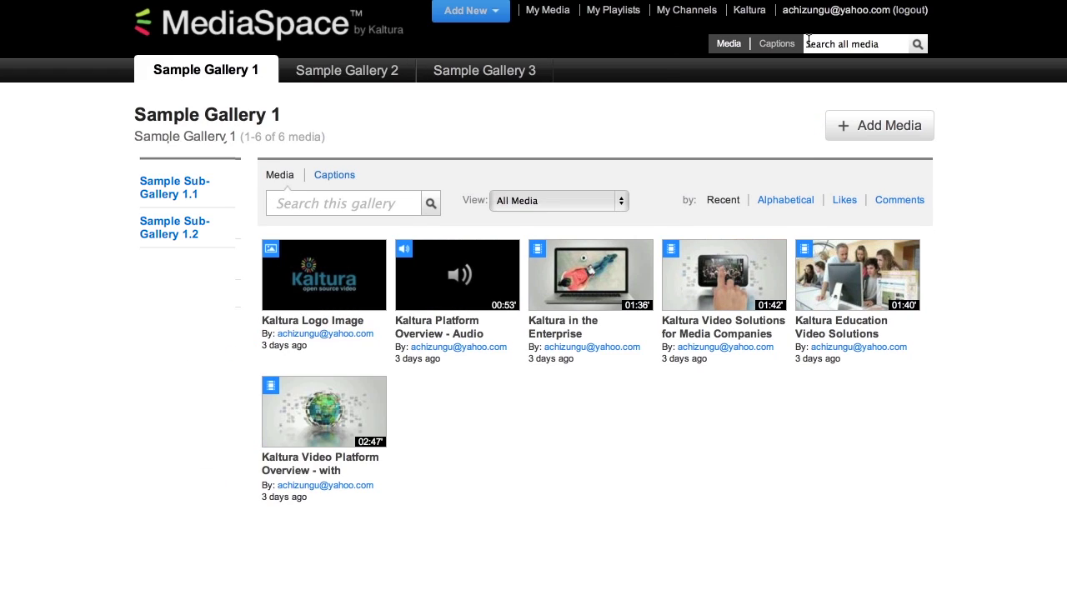
left_click(834, 43)
type("kaltura")
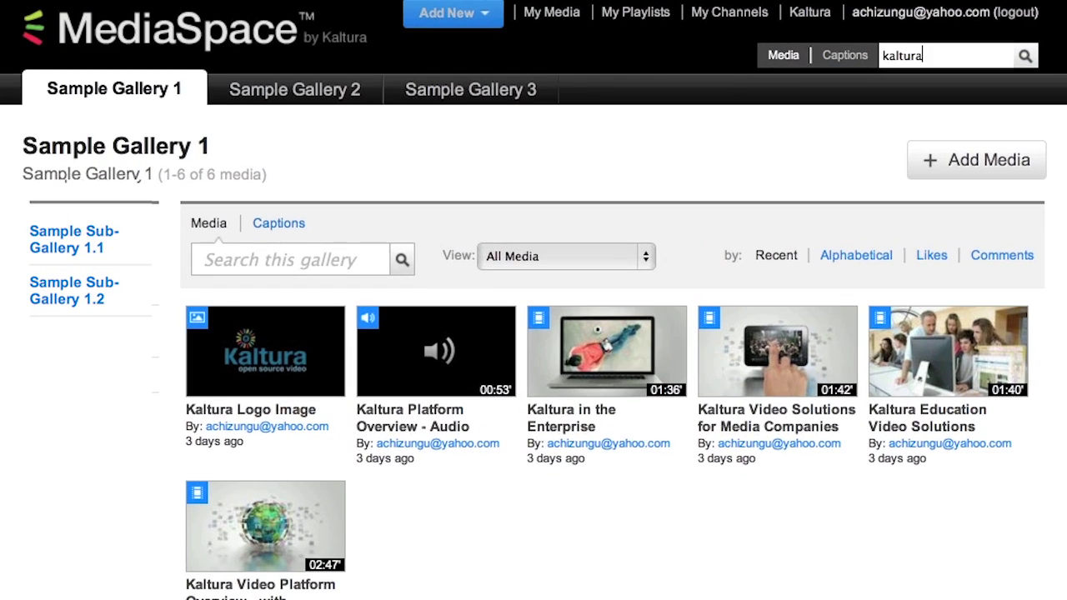
key("Return")
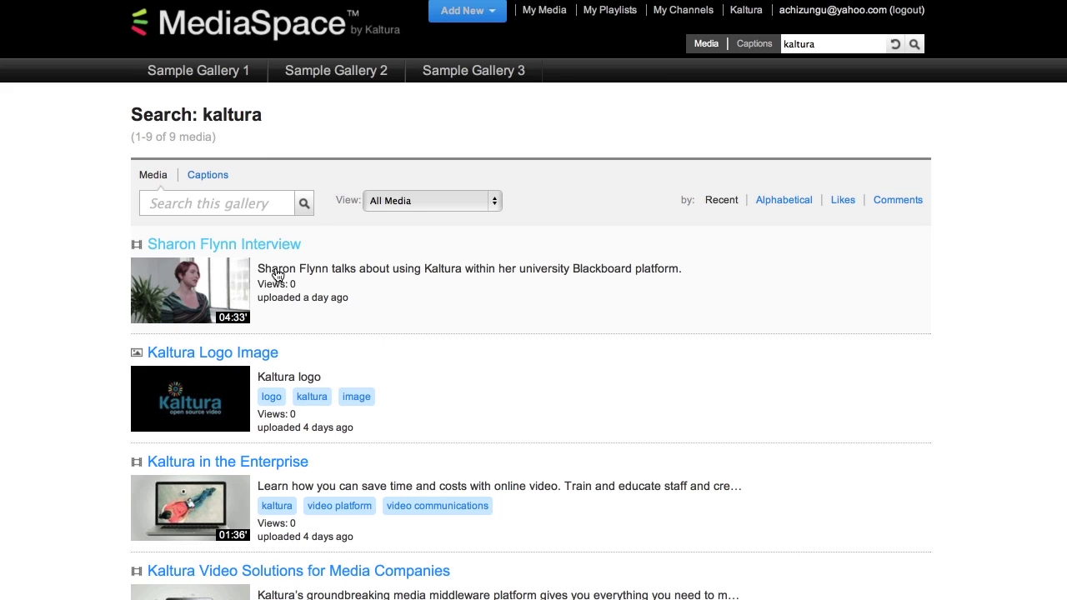
Step: Open Kaltura in the Enterprise from Sample Gallery 1 and start playing it
left_click(223, 72)
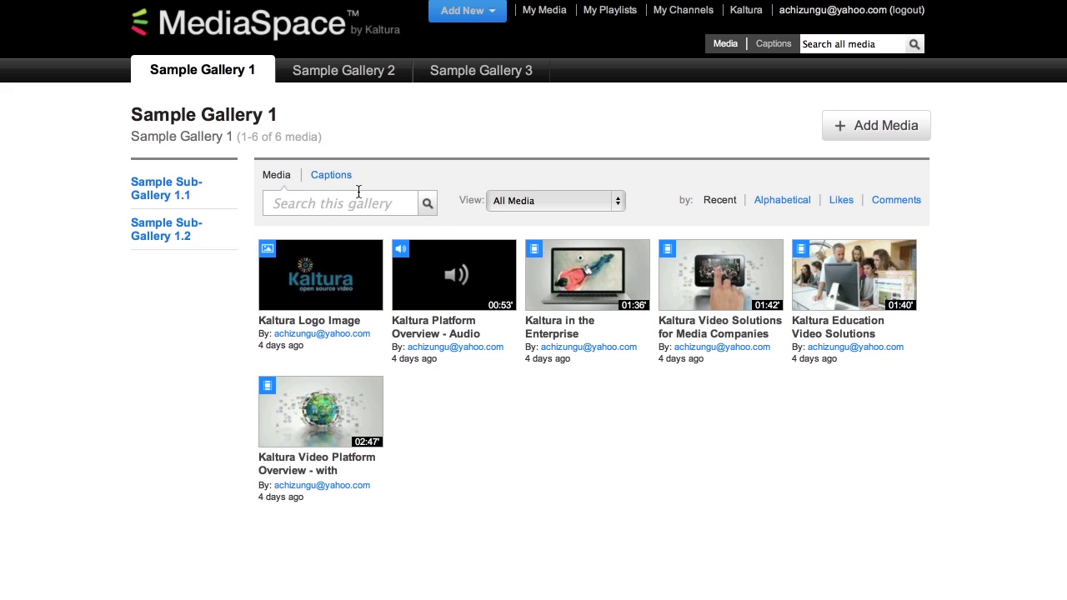
left_click(547, 307)
scroll(555, 322, "down", 5)
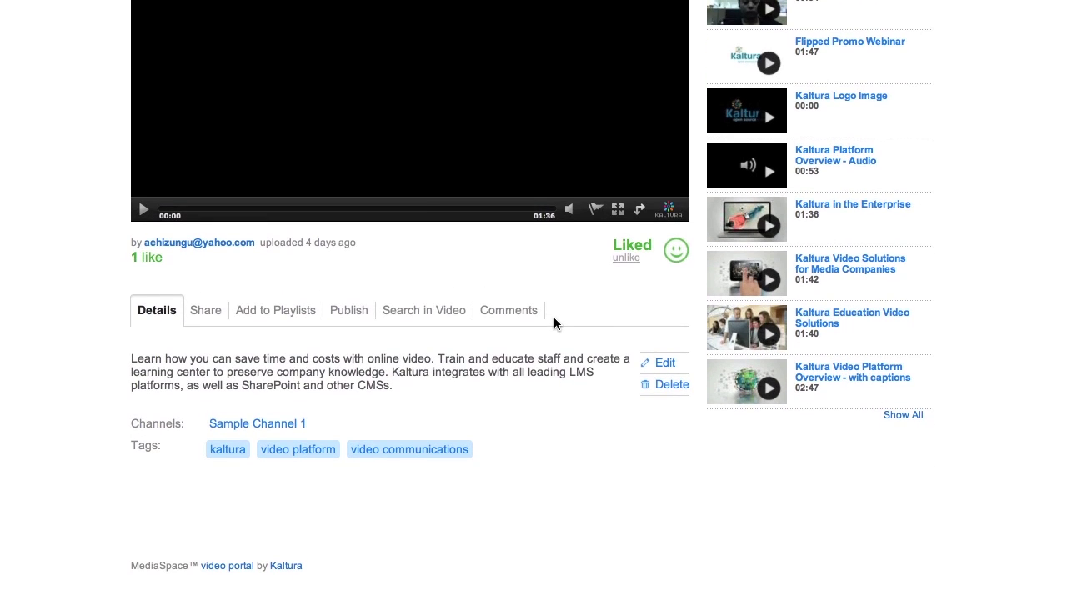
left_click(144, 211)
Step: Pause the video and search inside it for the word 'video'
left_click(143, 212)
left_click(382, 317)
left_click(212, 405)
type("video")
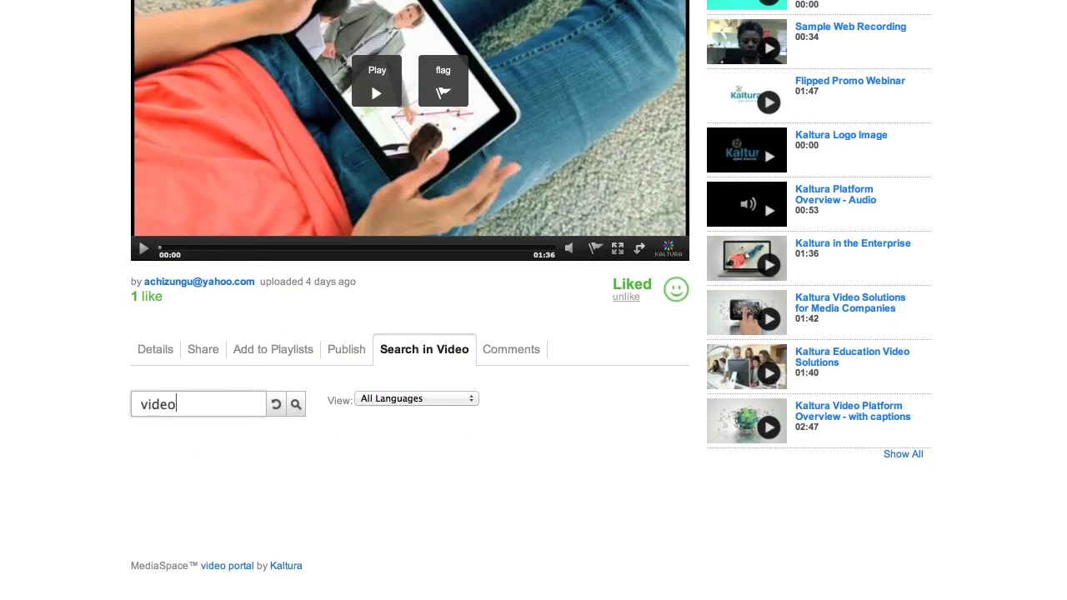
key("Return")
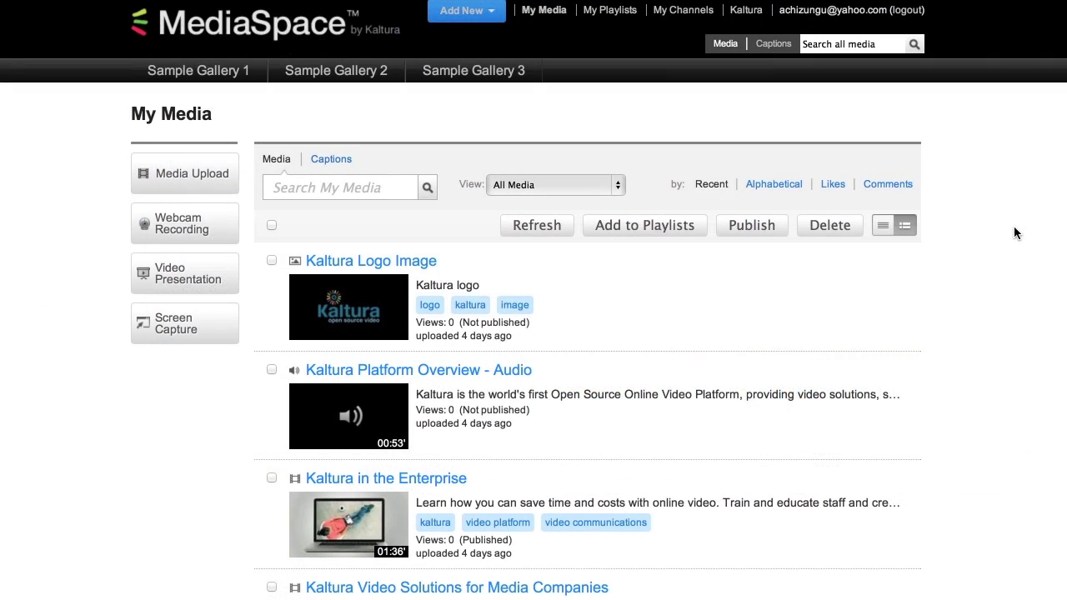
Step: Scroll down through the My Media uploads and back up to the top
scroll(1014, 226, "down", 5)
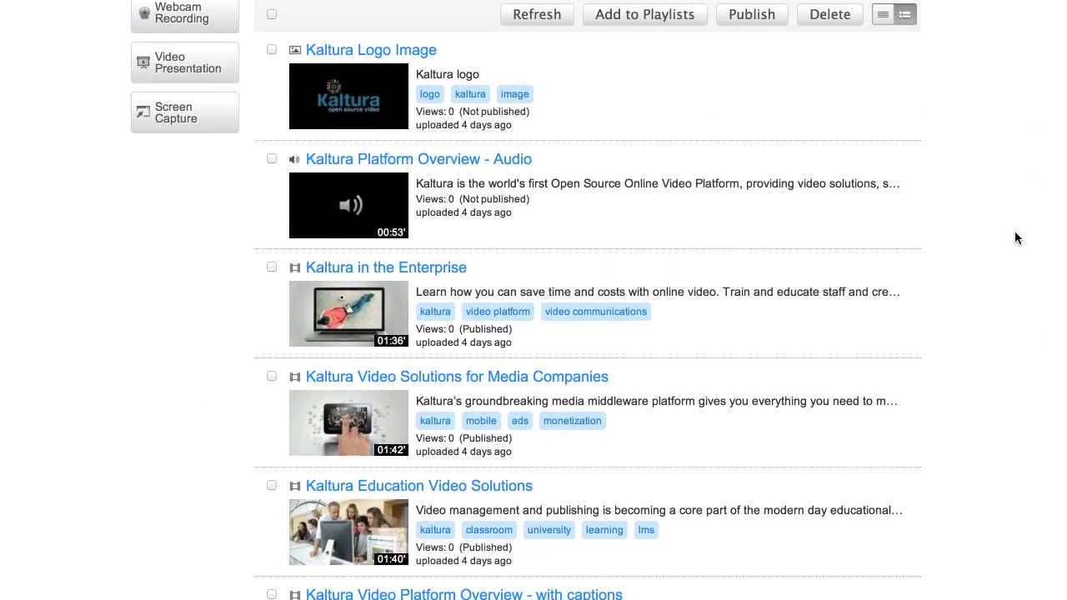
scroll(1018, 241, "down", 10)
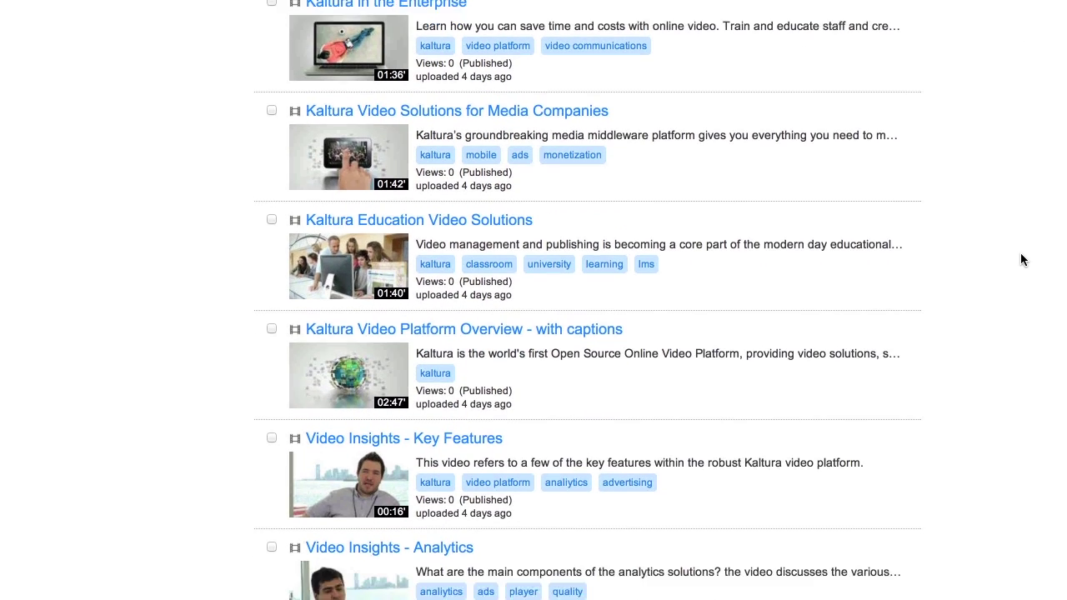
scroll(1022, 260, "down", 2)
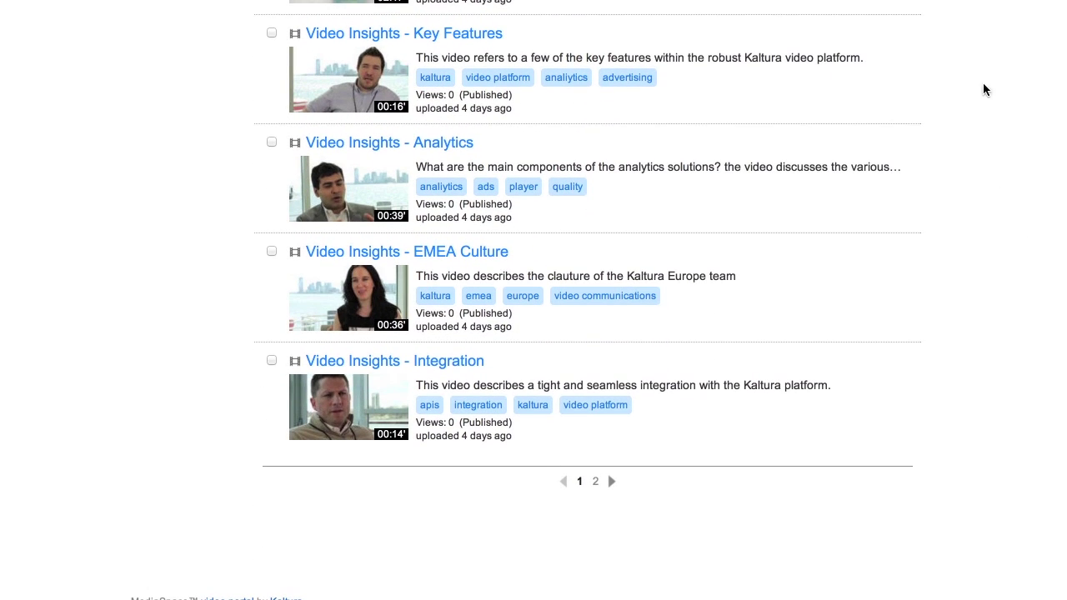
scroll(1033, 332, "up", 5)
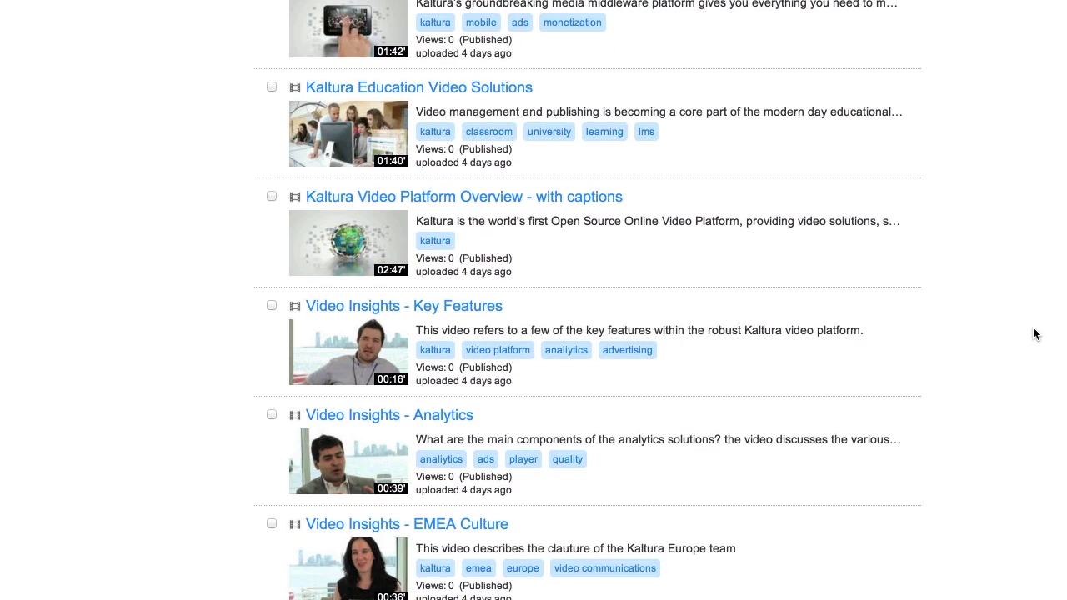
scroll(1034, 329, "up", 11)
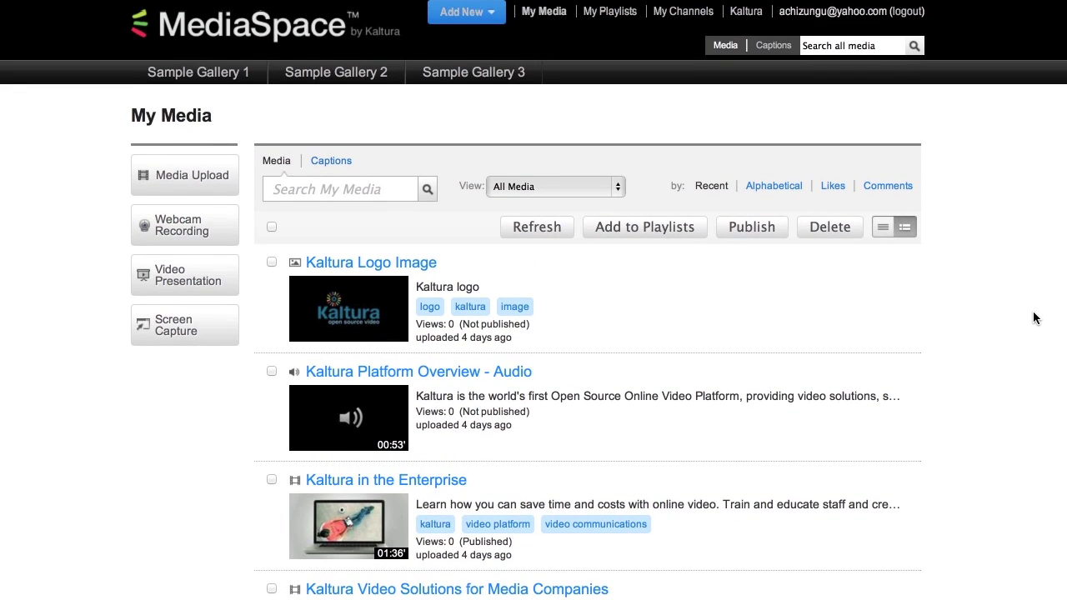
Step: Upload Flipped Promo Webinar.mov with description 'Webinar promo', save it, and return to My Media
left_click(206, 176)
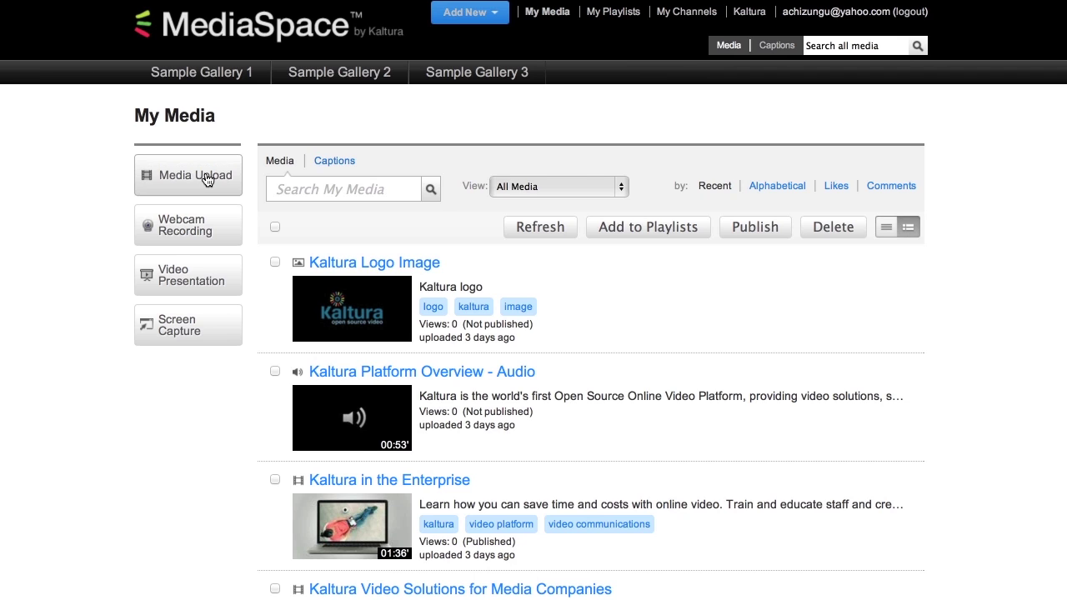
left_click(524, 192)
left_click(317, 49)
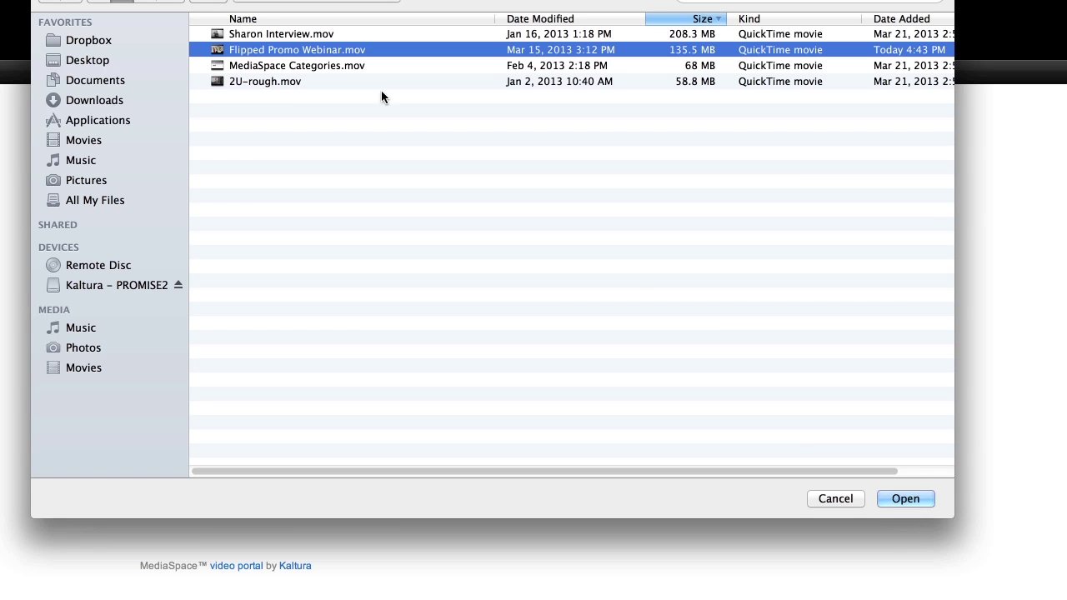
left_click(905, 498)
left_click(513, 401)
type("Webi")
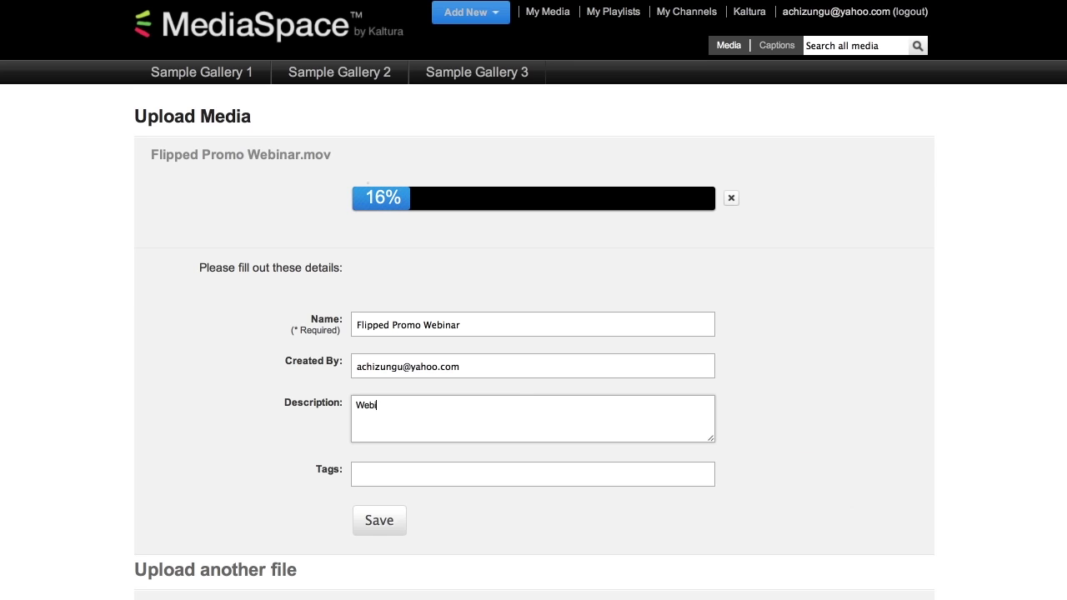
type("nar promo")
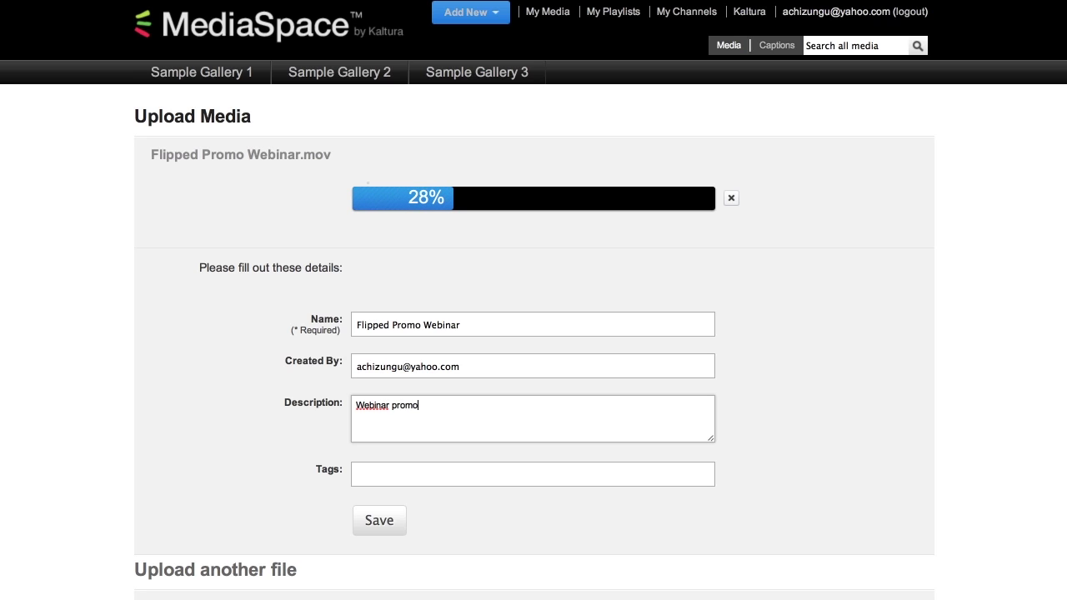
left_click(382, 520)
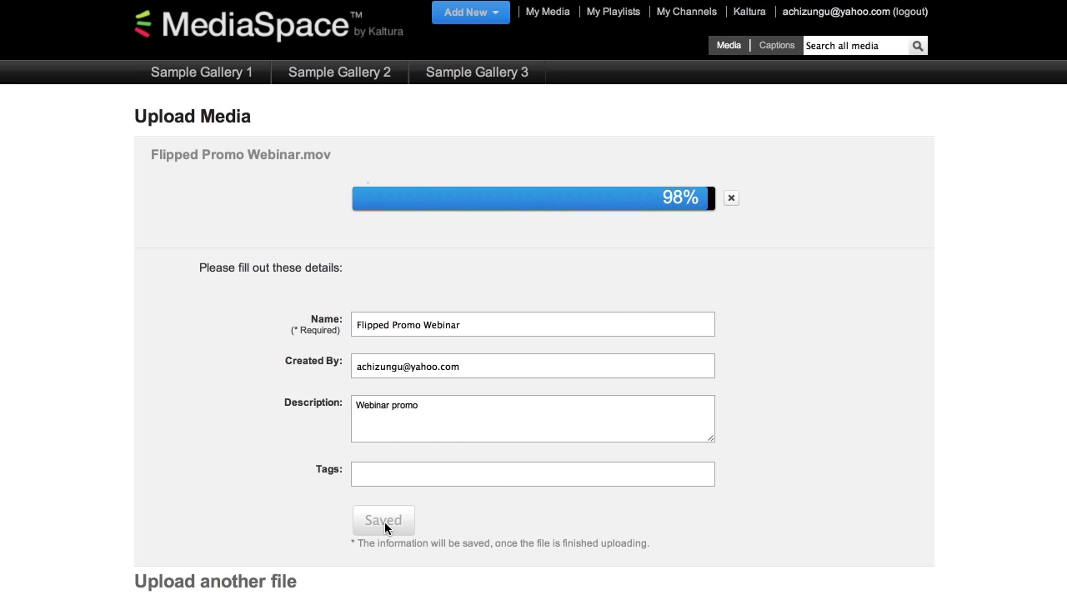
left_click(551, 12)
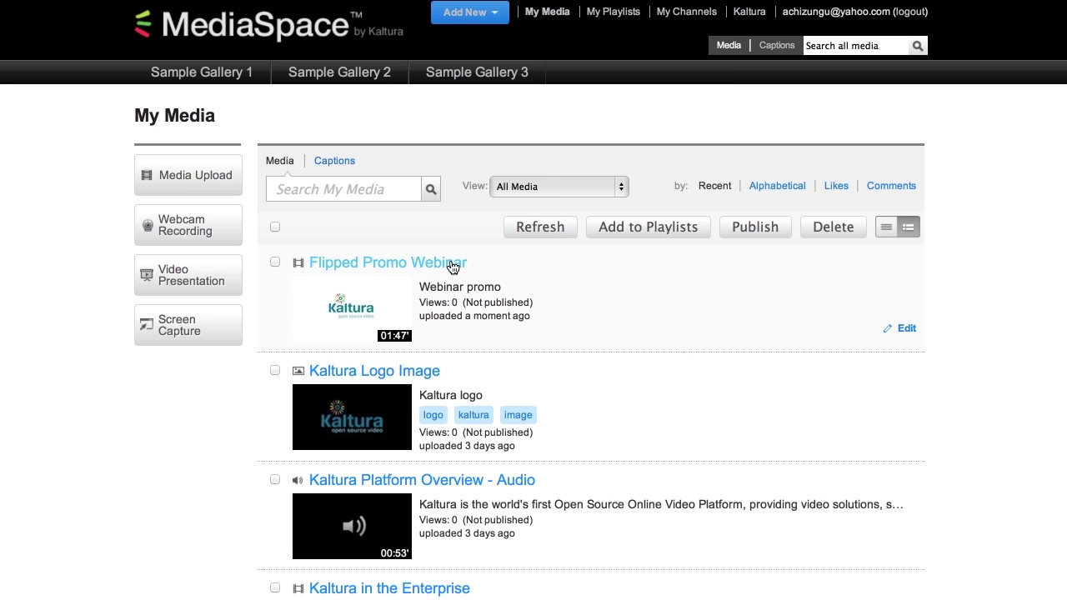
Step: Record a webcam clip named 'Sample Web Recording', described 'To demonstrate web recording.', and save it
left_click(190, 225)
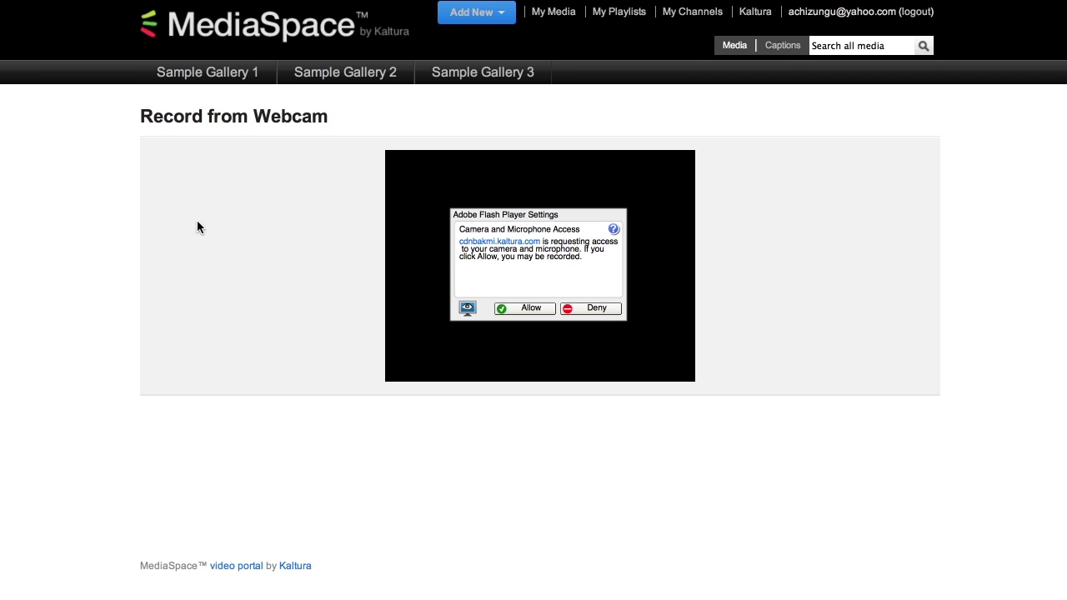
left_click(518, 309)
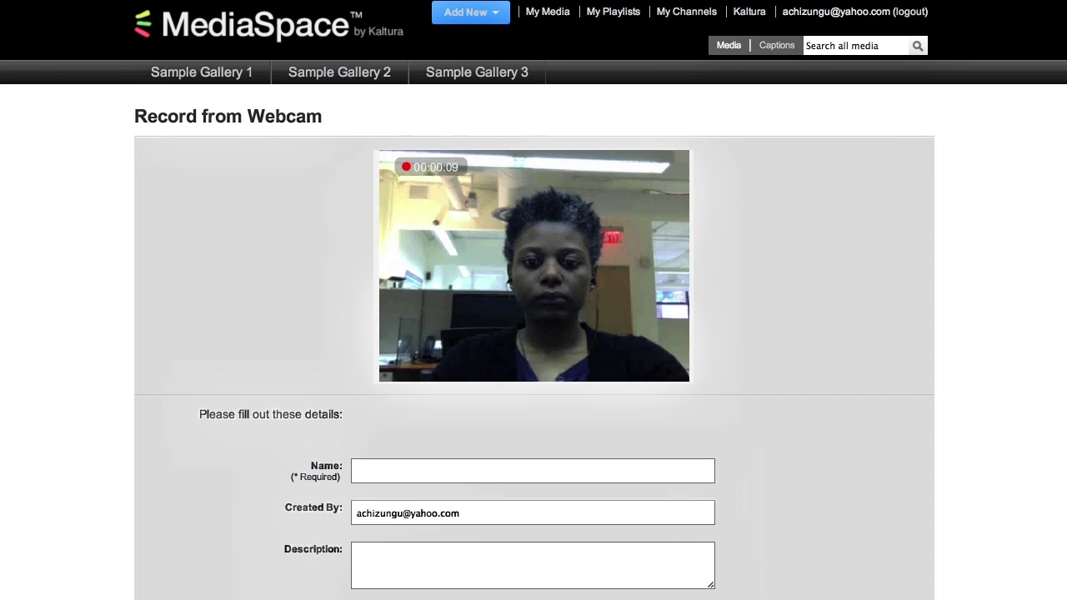
left_click(410, 478)
type("Sample Web Recording")
key("Tab")
key("Tab")
type("To demonst")
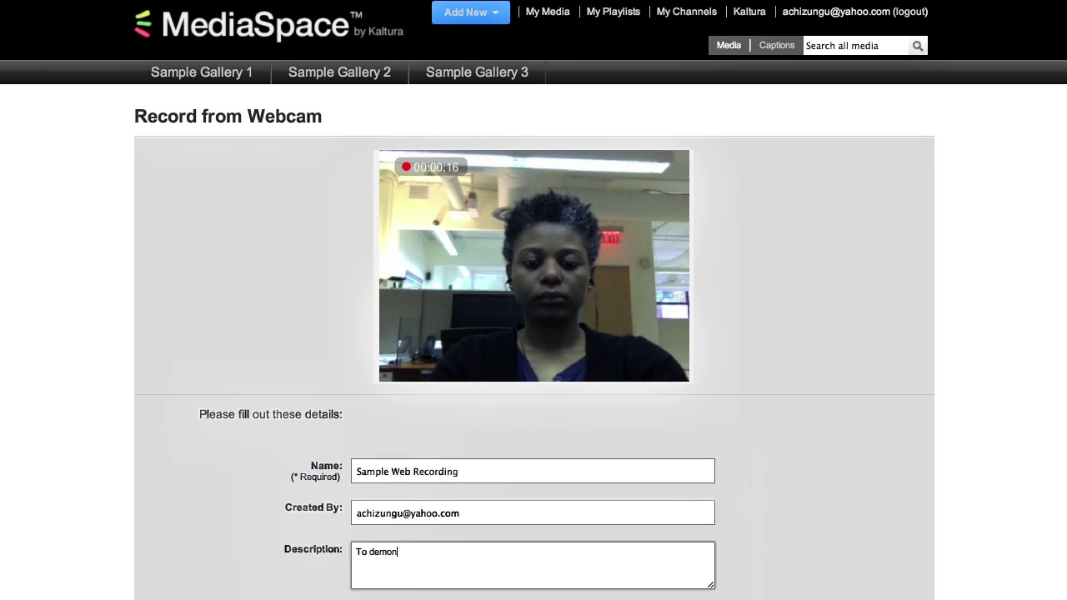
type("rate web recording.")
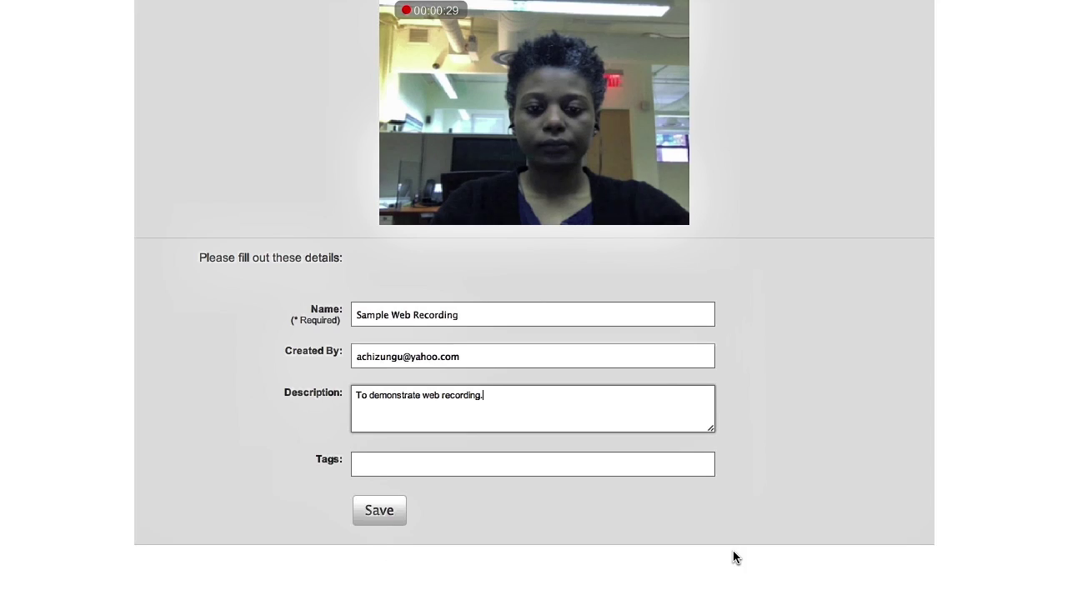
left_click(382, 510)
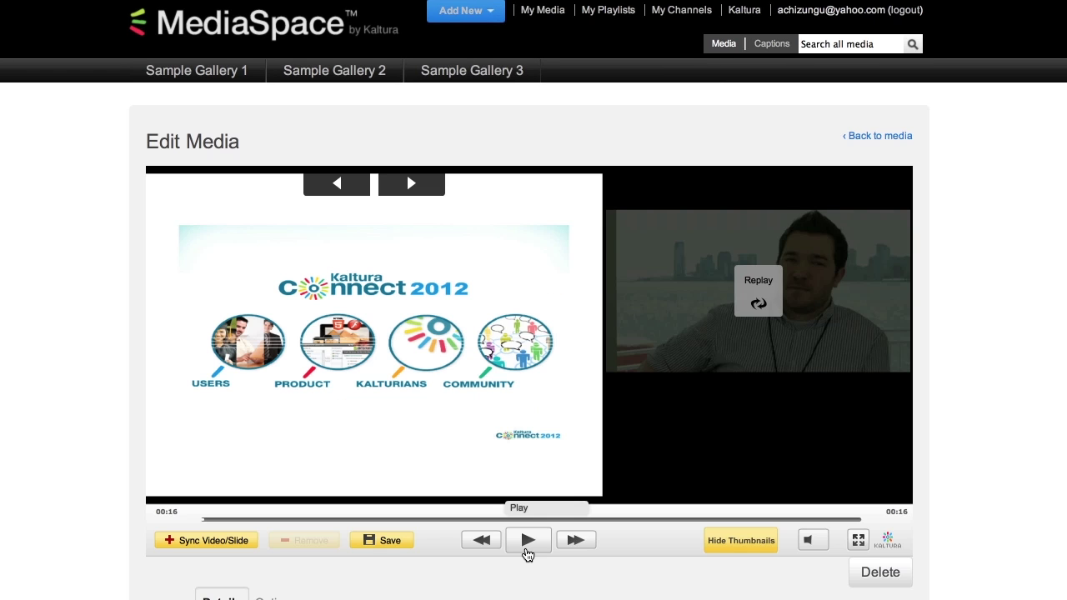
Step: Sync the Agenda and following slides to the playing presentation video and save the sync points
left_click(528, 542)
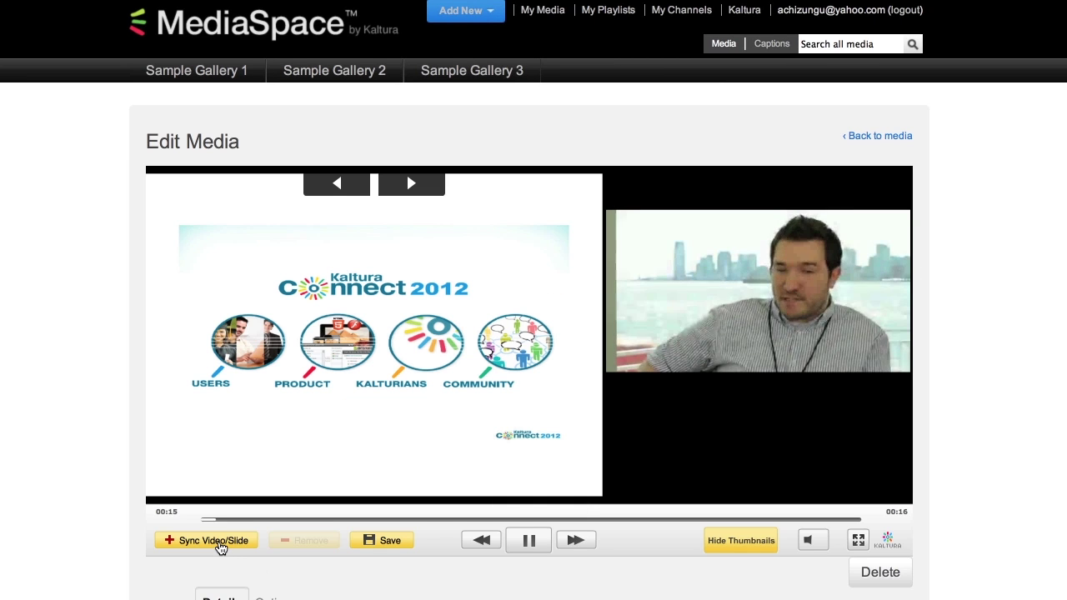
left_click(219, 542)
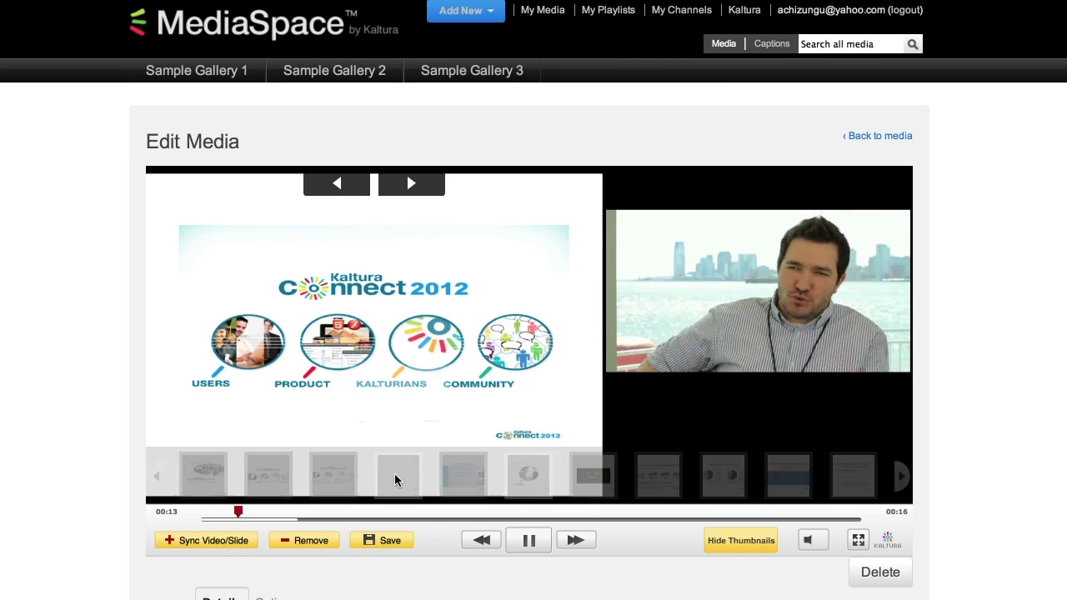
left_click(481, 481)
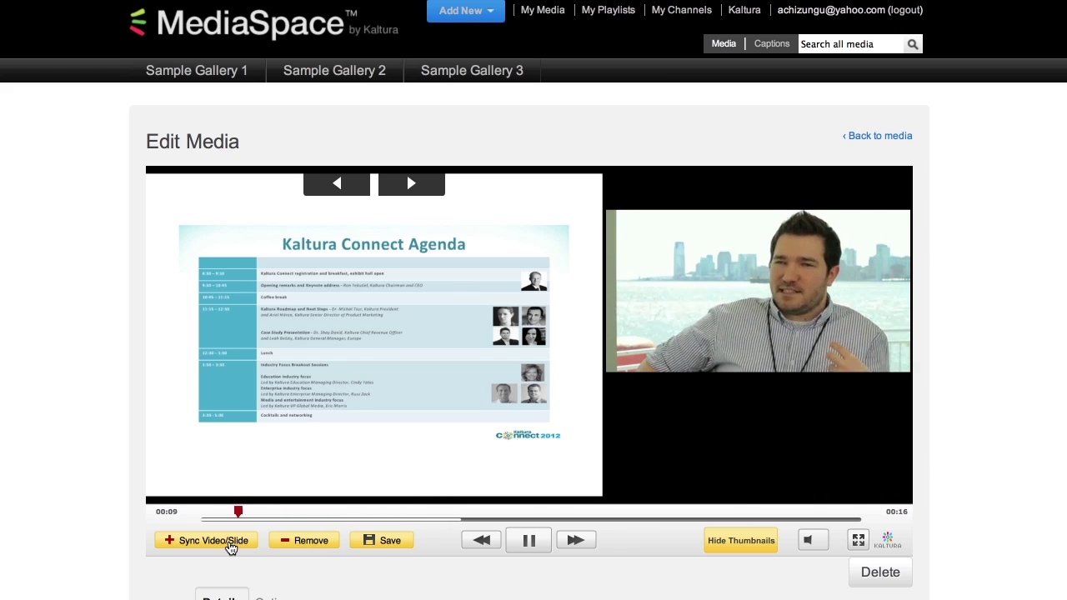
left_click(231, 542)
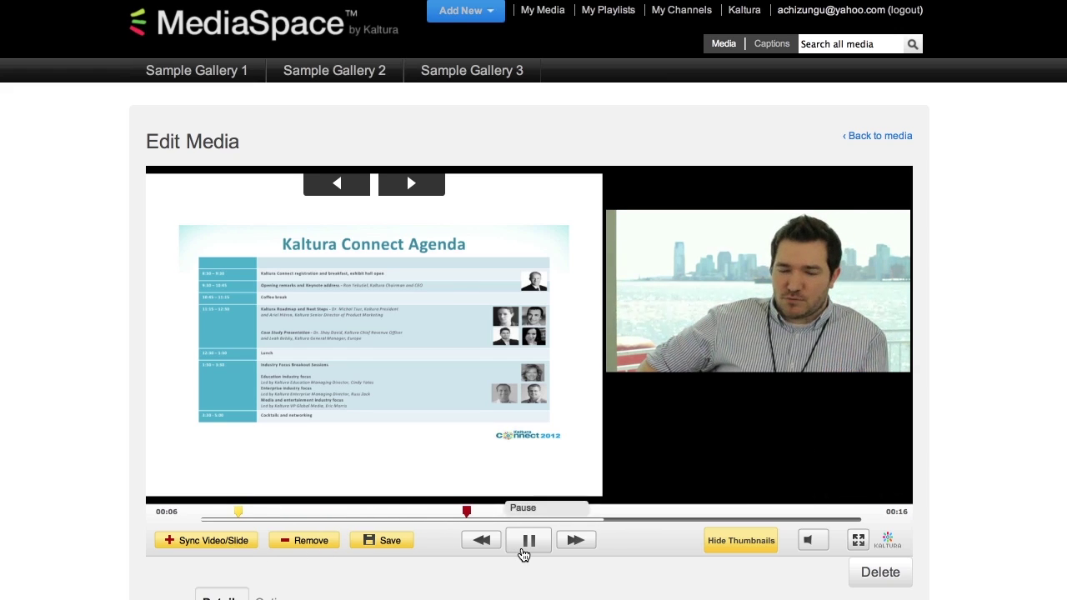
left_click(524, 548)
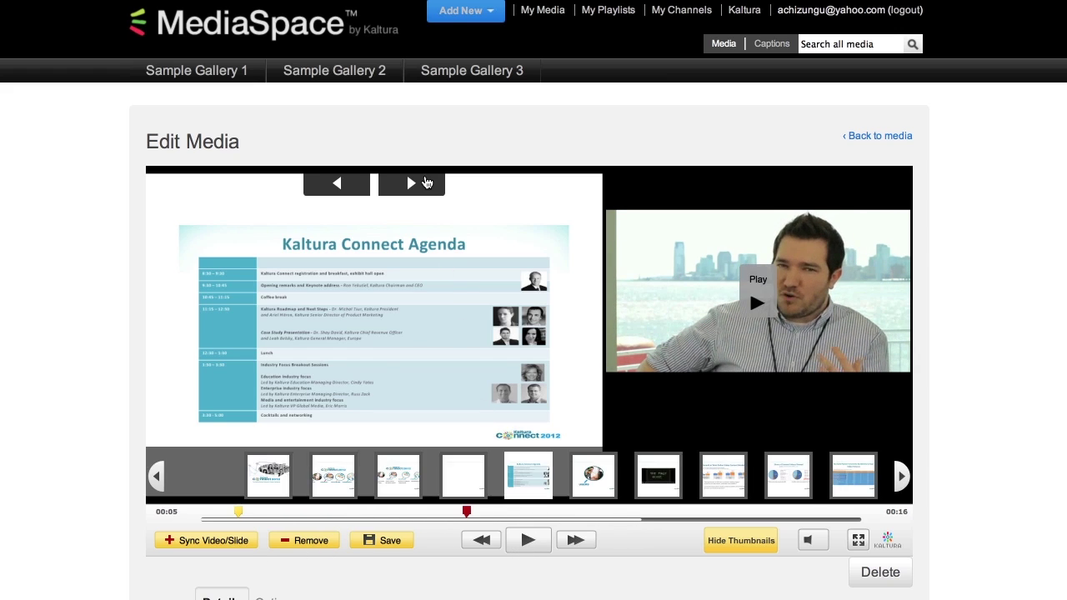
left_click(426, 183)
left_click(382, 540)
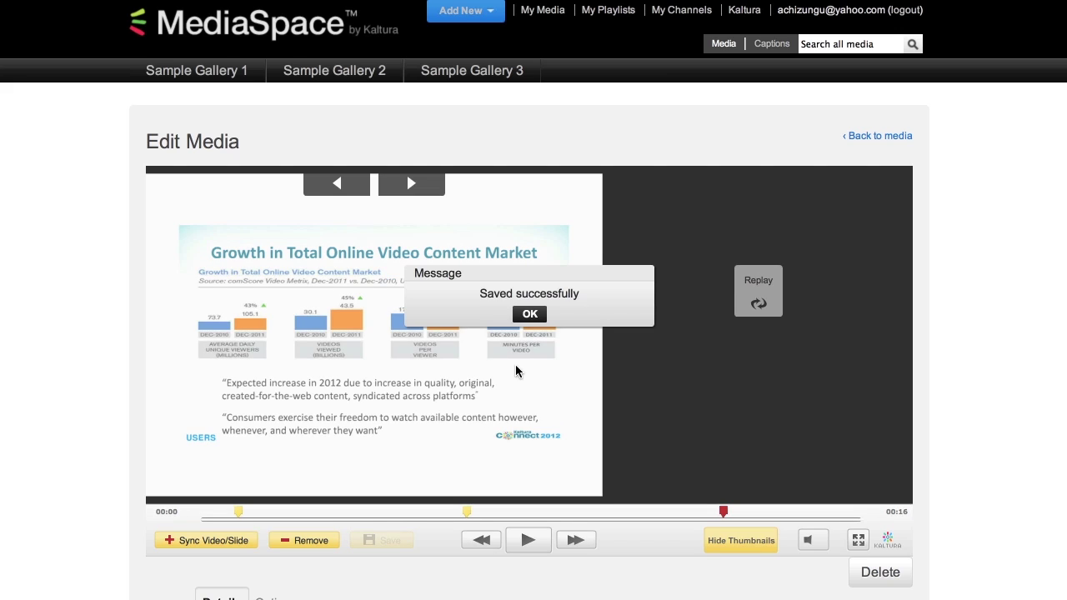
left_click(528, 315)
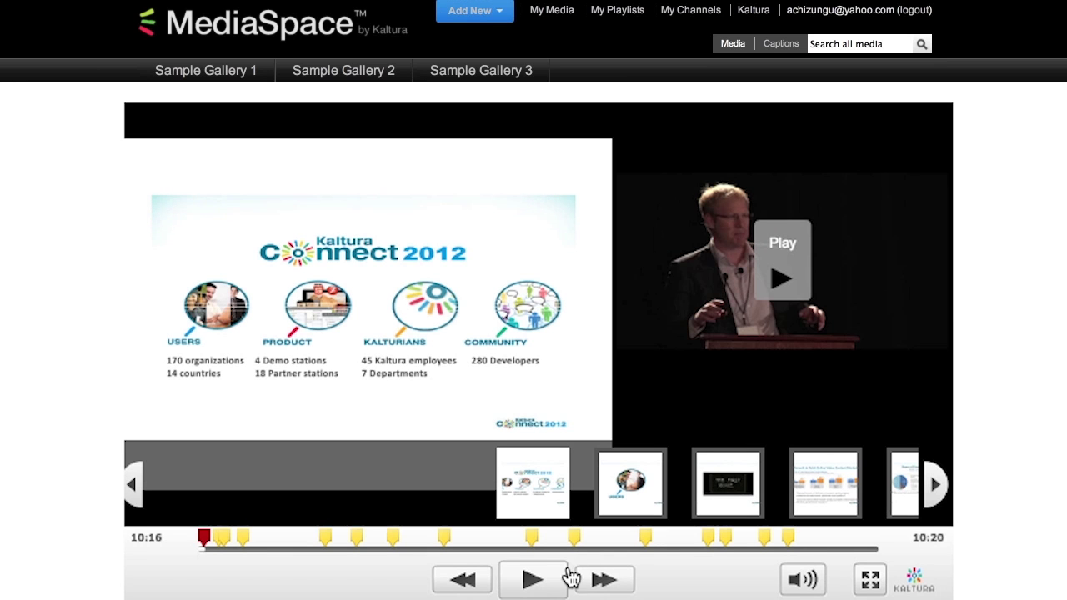
Step: Play the synced conference presentation through to the Growth slide, then pause it
left_click(540, 581)
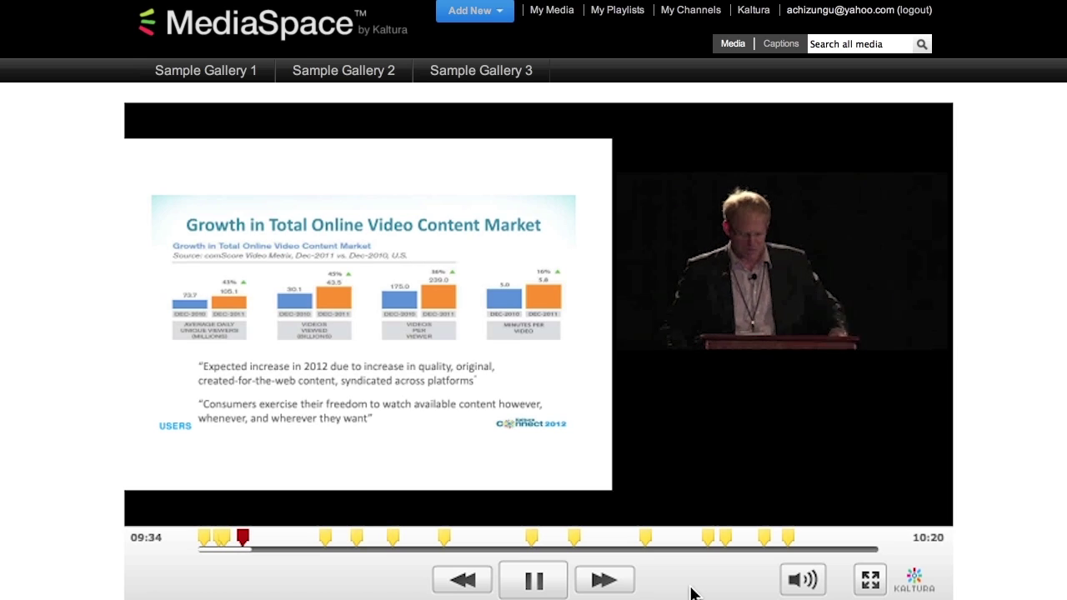
left_click(547, 588)
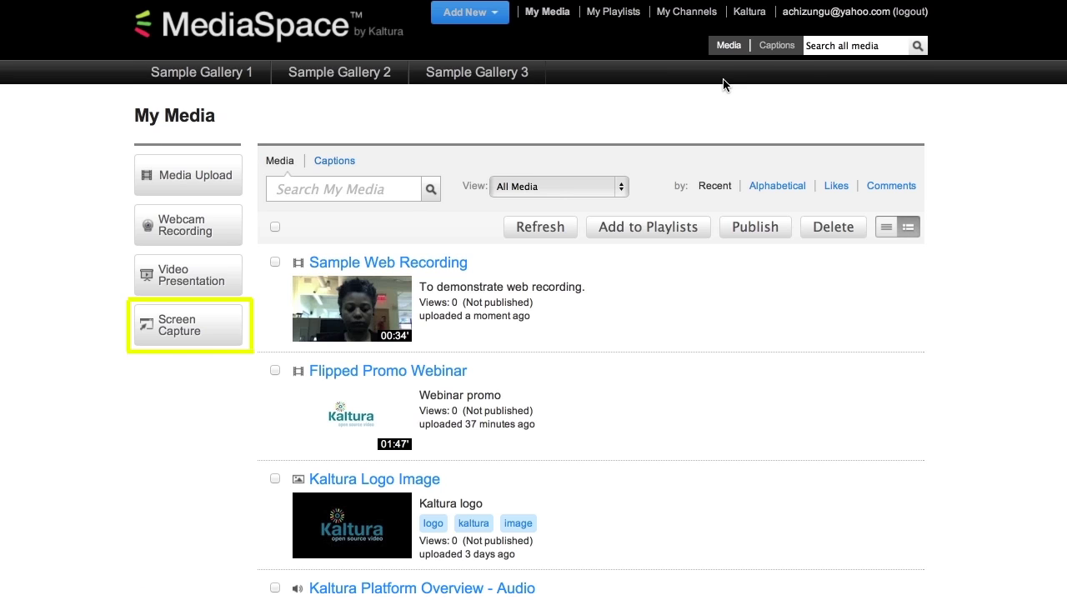
Step: Launch the screen recorder, size its frame to 1218 x 602, and select the FaceTime HD Camera
left_click(200, 330)
left_click(557, 269)
left_click_drag(996, 81, 1036, 15)
left_click_drag(5, 498, 33, 501)
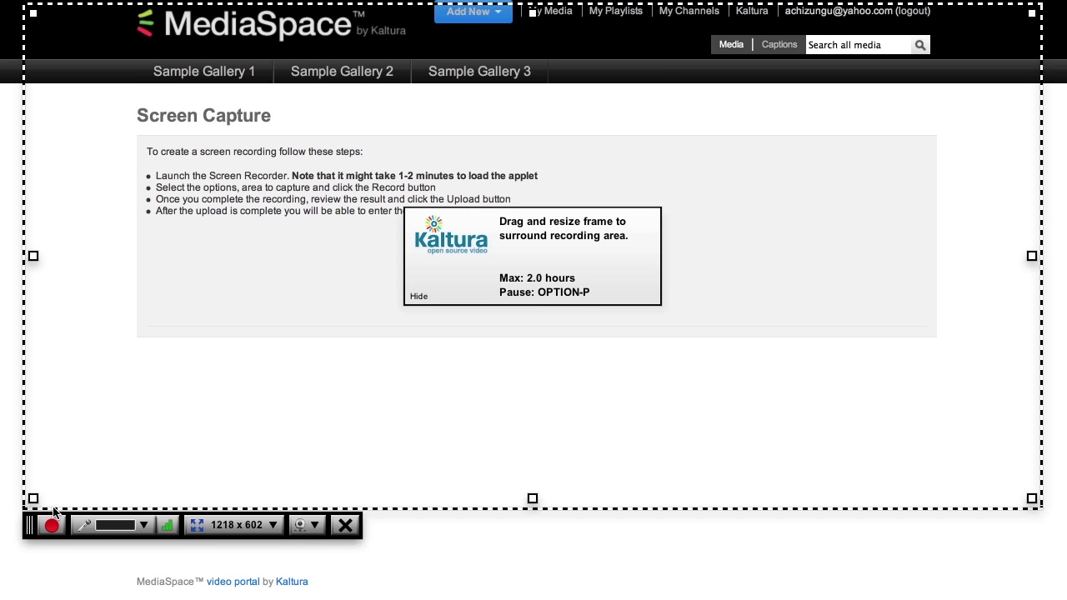
left_click(312, 525)
left_click(333, 482)
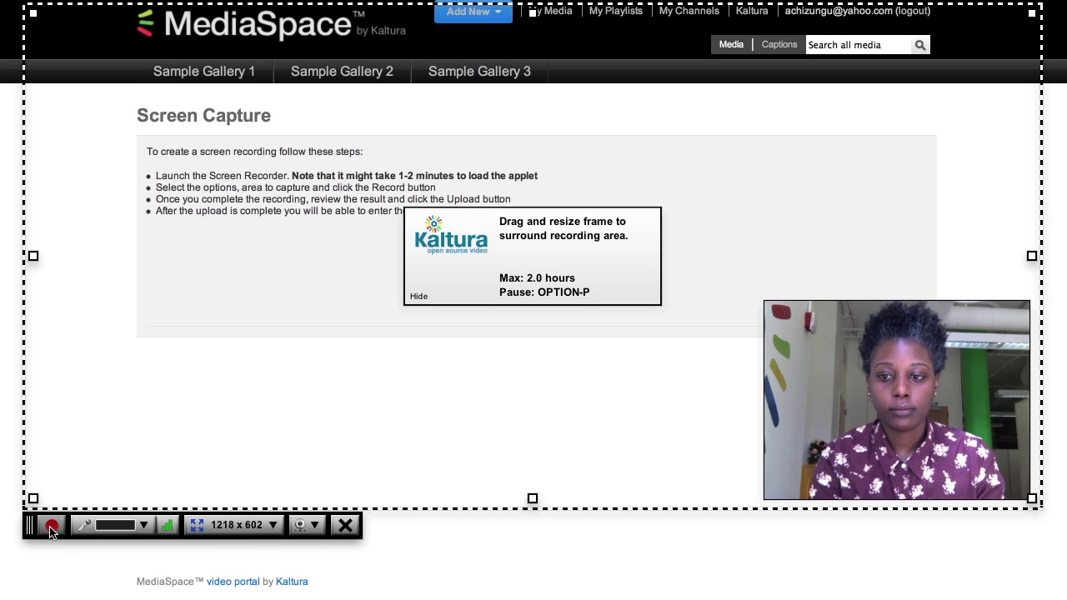
Step: Start recording the screen and open Sample Gallery 1 while capturing
left_click(51, 527)
left_click(529, 463)
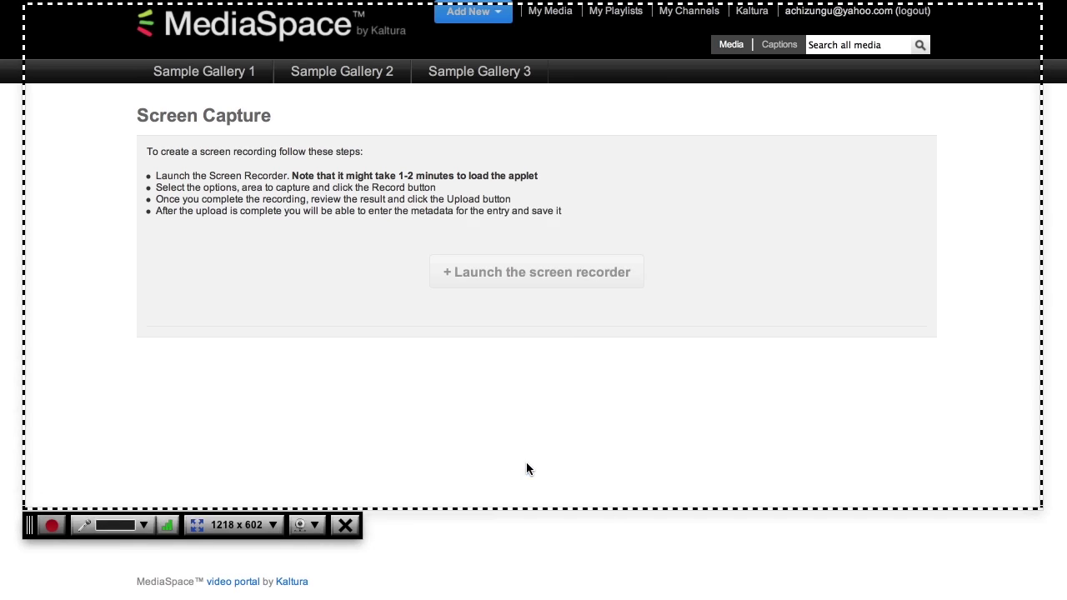
left_click(178, 77)
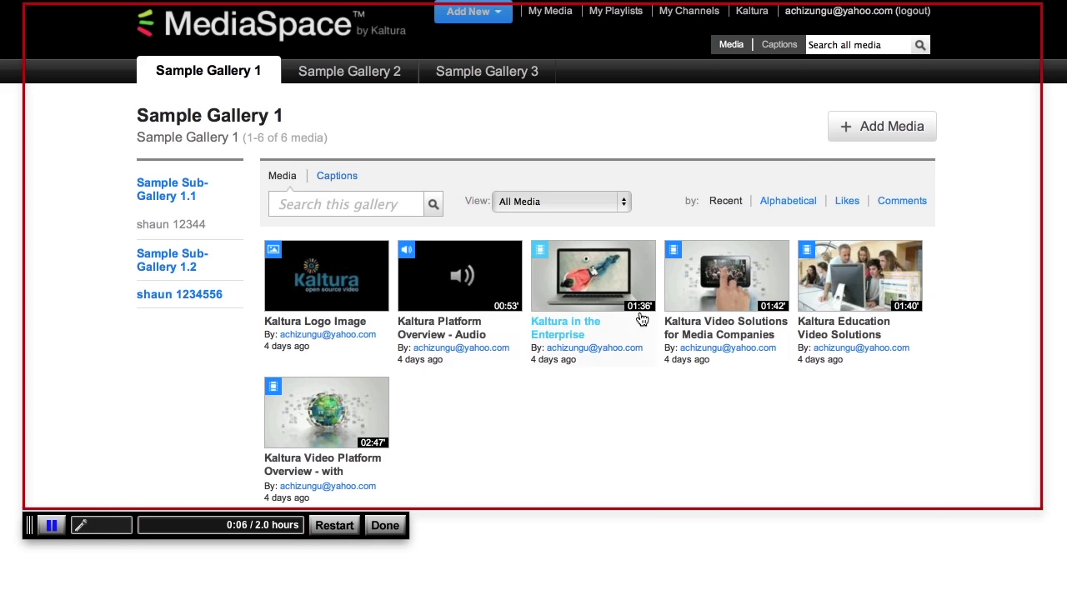